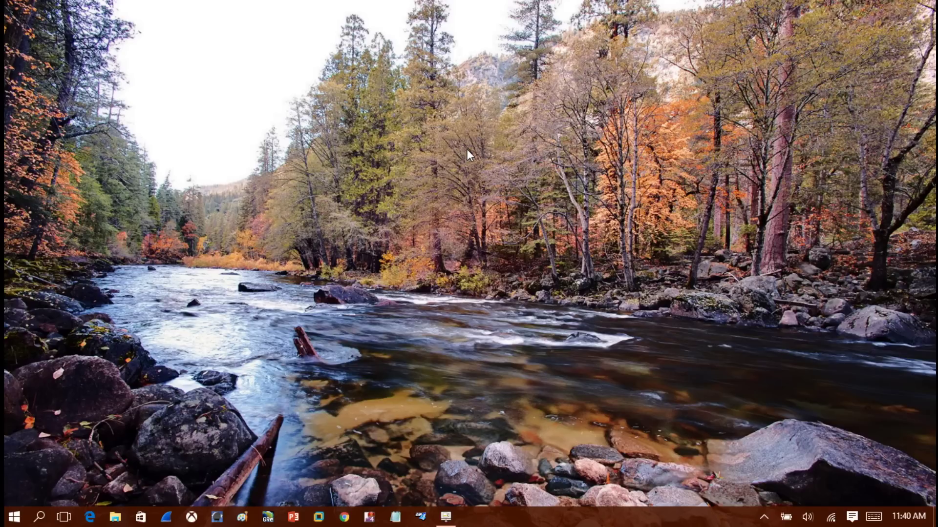
# - Launch Chrome from the taskbar so it opens on the Google Canada home page
pyautogui.click(344, 517)
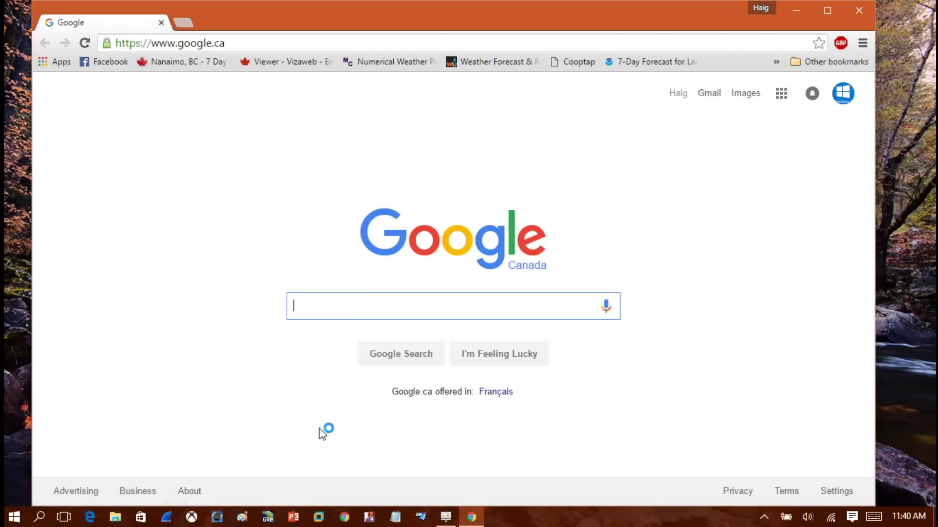
# - Search Google for OBS, open the Open Broadcaster Software site, then minimise Chrome
pyautogui.write('OBS')
pyautogui.press('Return')
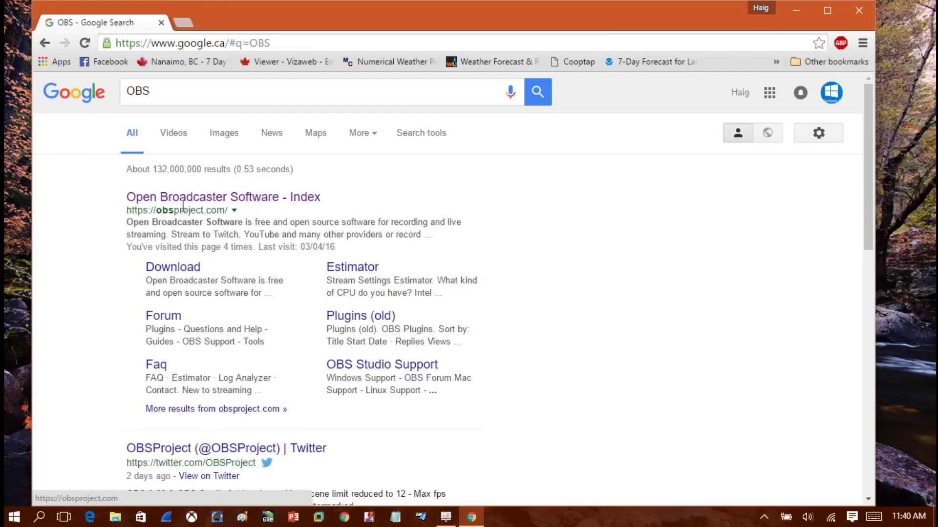
pyautogui.click(140, 193)
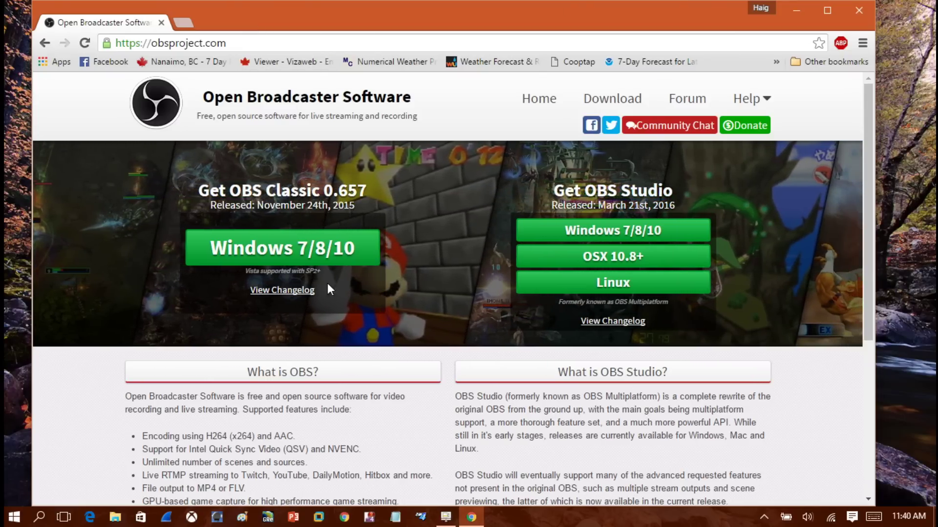
pyautogui.scroll(-5, 401, 270)
pyautogui.scroll(5, 400, 272)
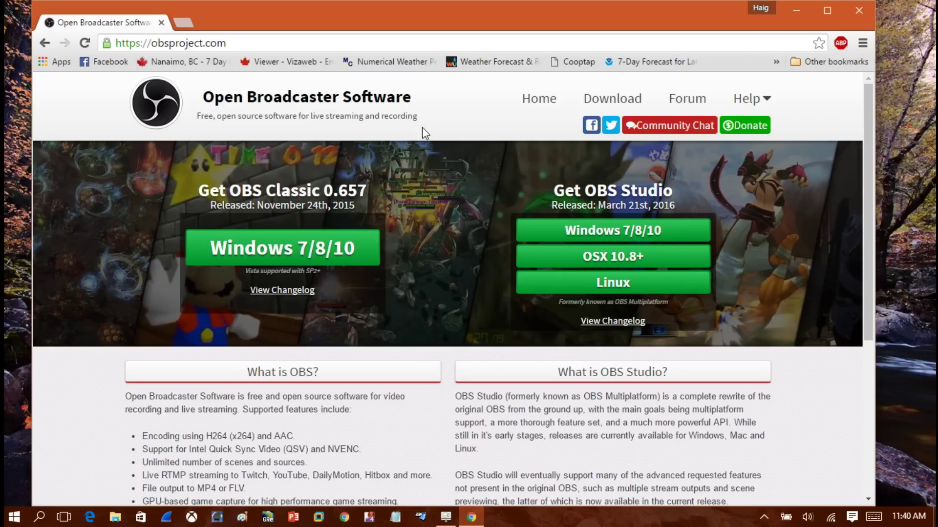
pyautogui.click(795, 10)
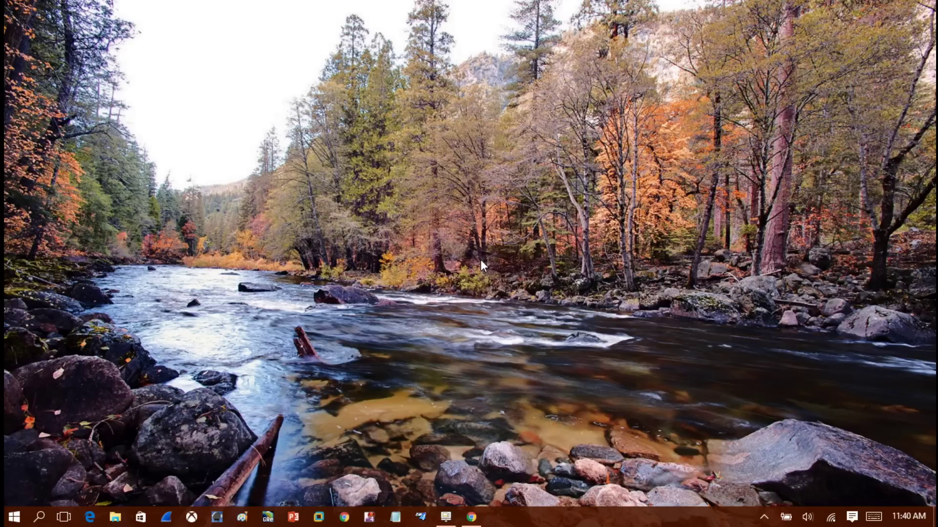
# - Launch Open Broadcaster Software (64bit) from a Windows search for OBS
pyautogui.click(41, 512)
pyautogui.write('OB')
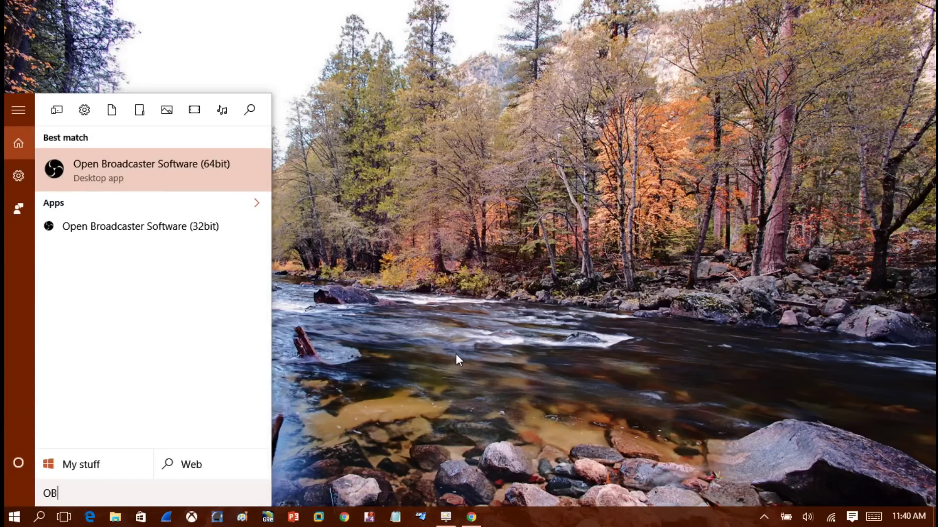
pyautogui.write('S')
pyautogui.click(104, 171)
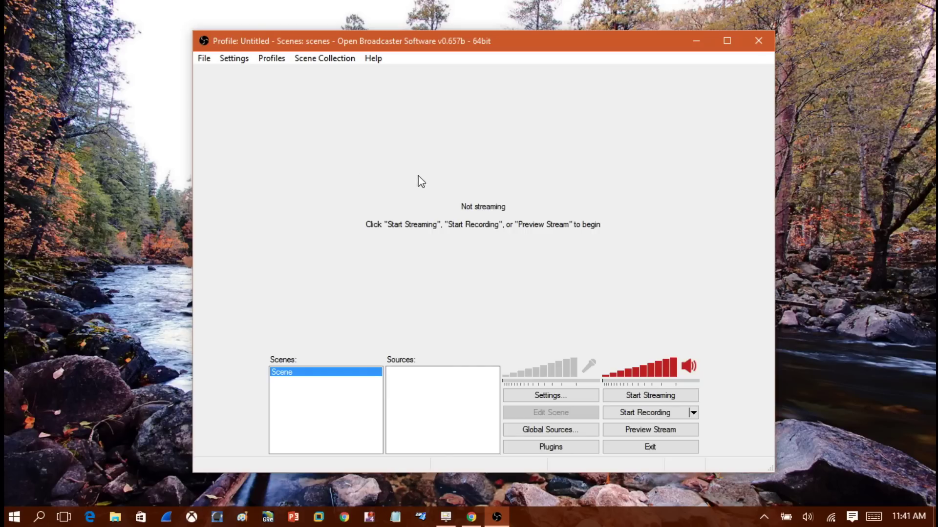
# - Add a new settings profile named after the user in place of Untitled, then view Encoding
pyautogui.click(231, 60)
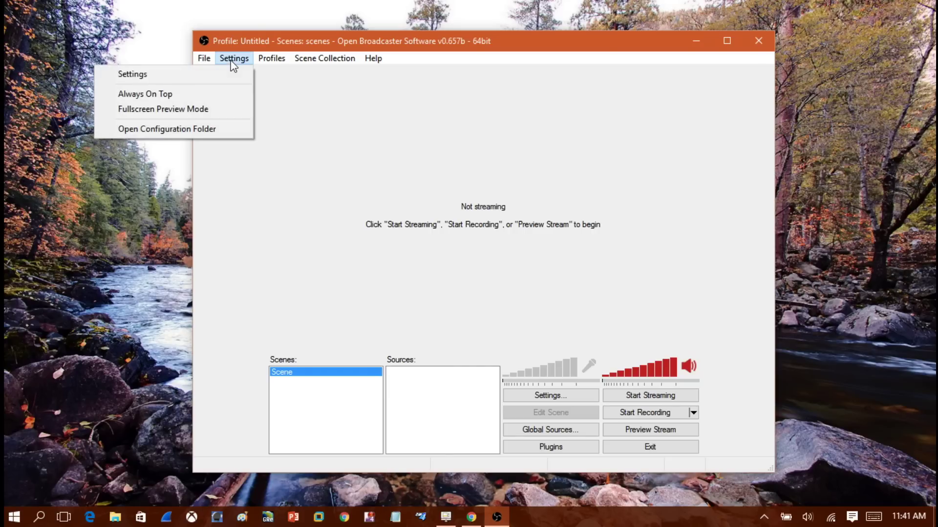
pyautogui.click(127, 78)
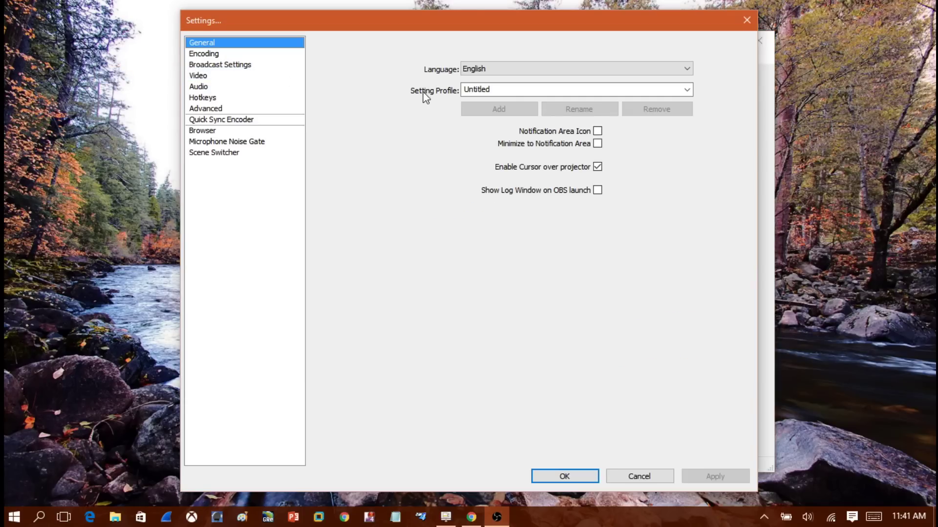
pyautogui.press('Tab')
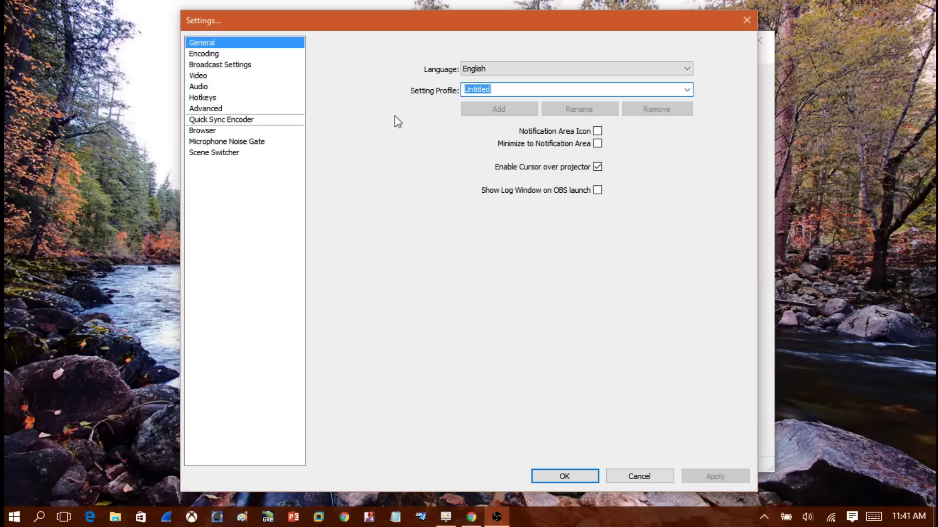
pyautogui.write('Haig')
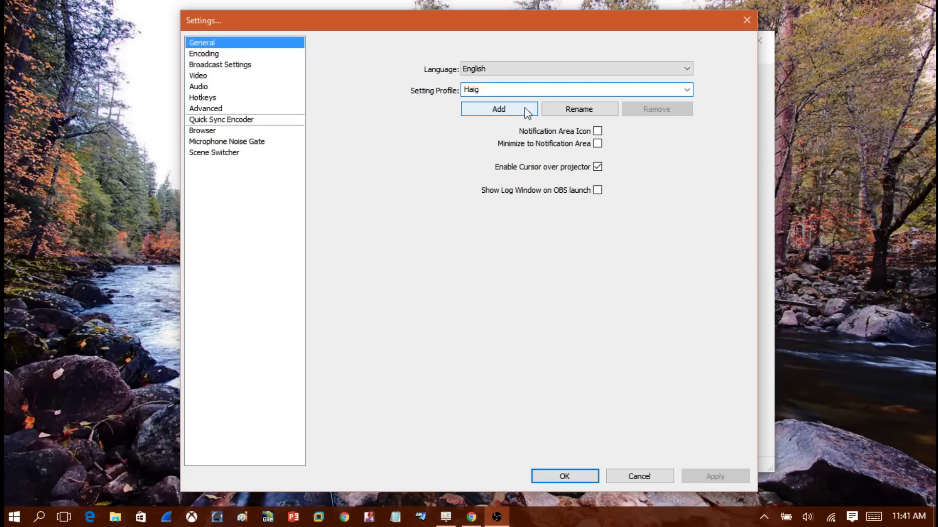
pyautogui.click(508, 107)
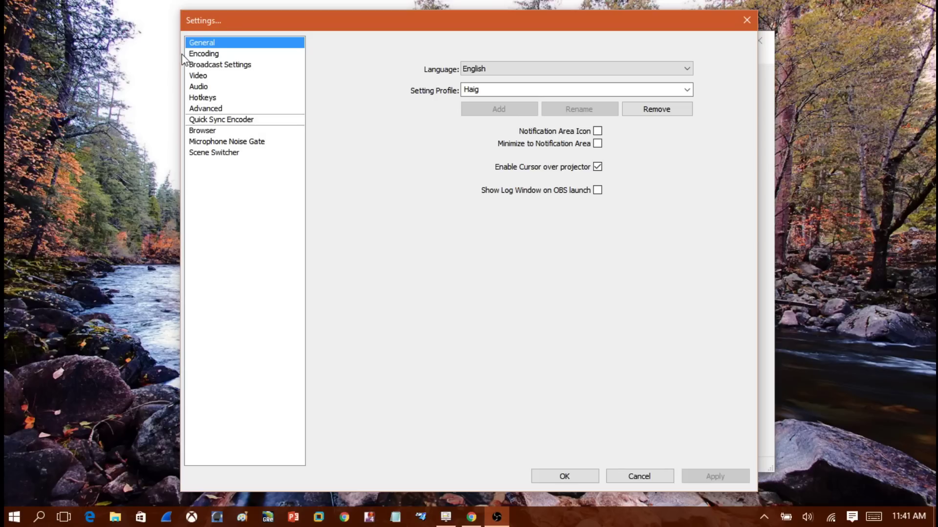
pyautogui.click(195, 55)
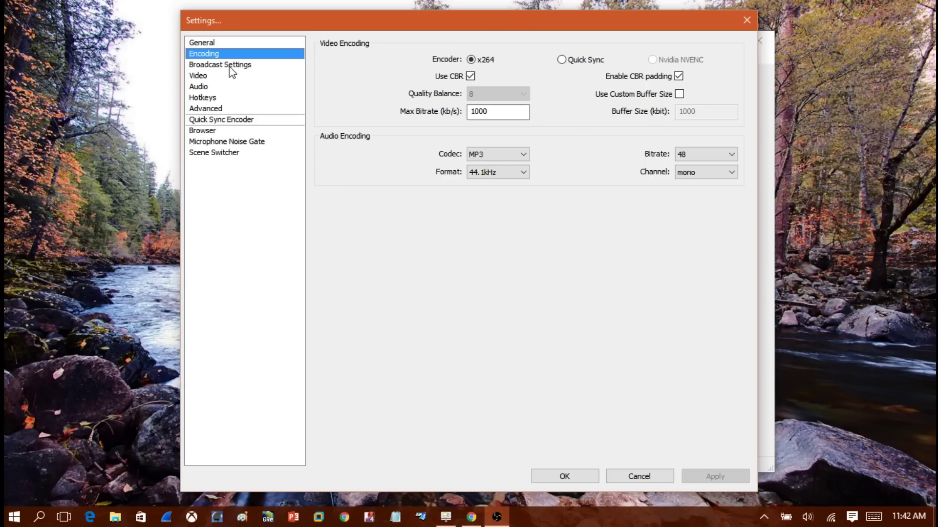
# - Switch the Settings dialog to the Broadcast Settings page
pyautogui.click(198, 66)
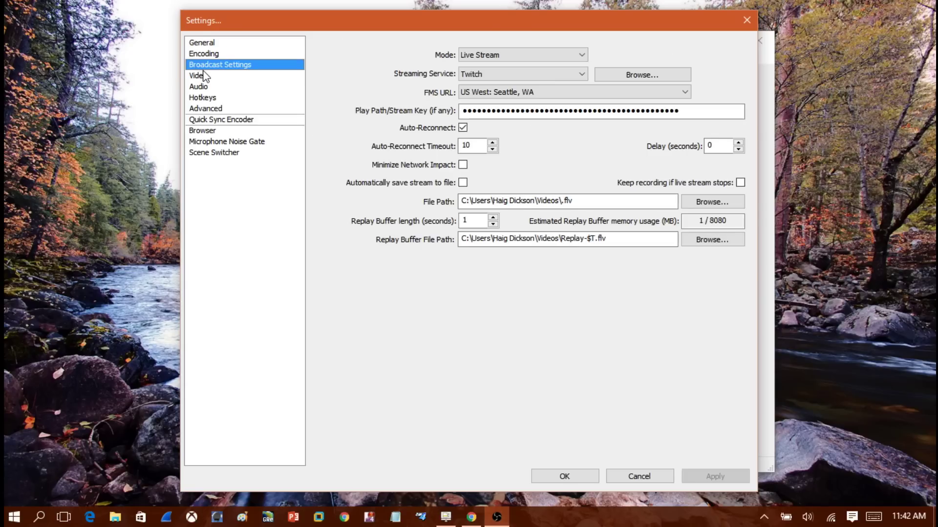
# - Clear the old stream key, keep Live Stream mode, and choose Twitch as the streaming service
pyautogui.doubleClick(710, 109)
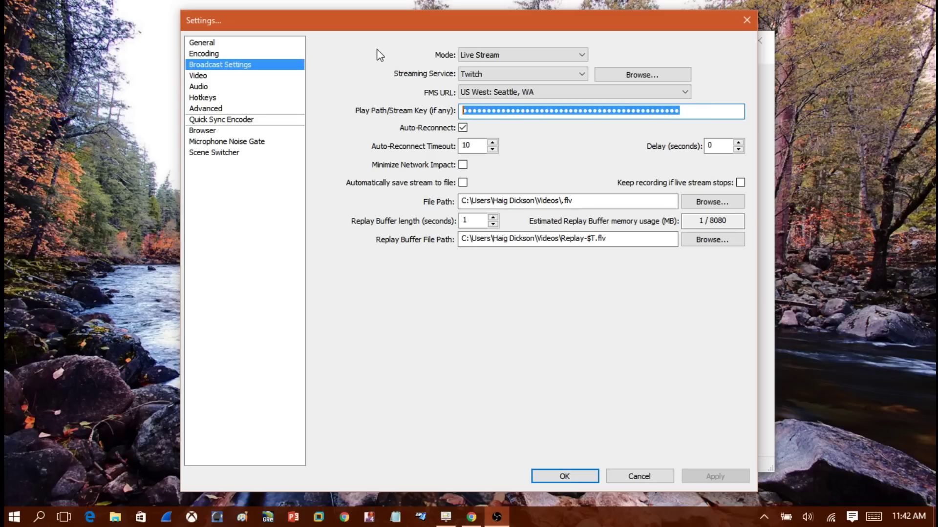
pyautogui.press('Delete')
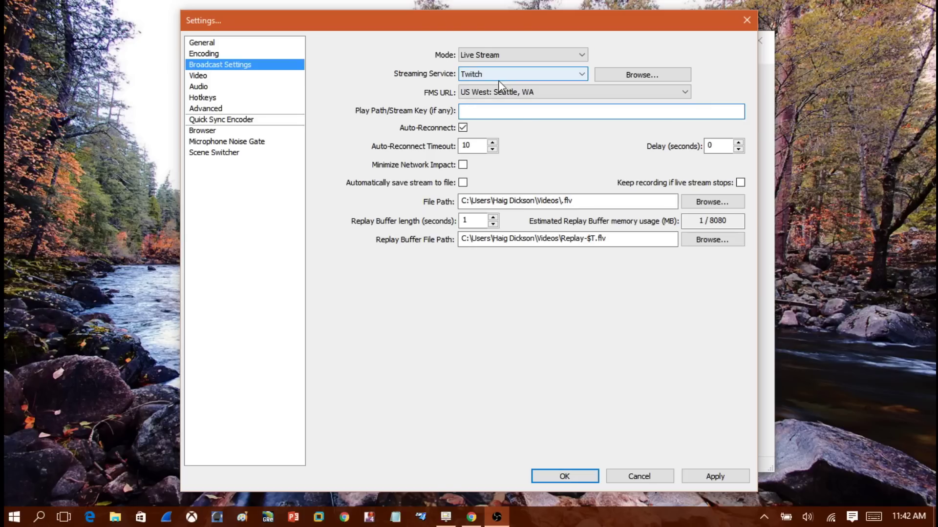
pyautogui.click(529, 54)
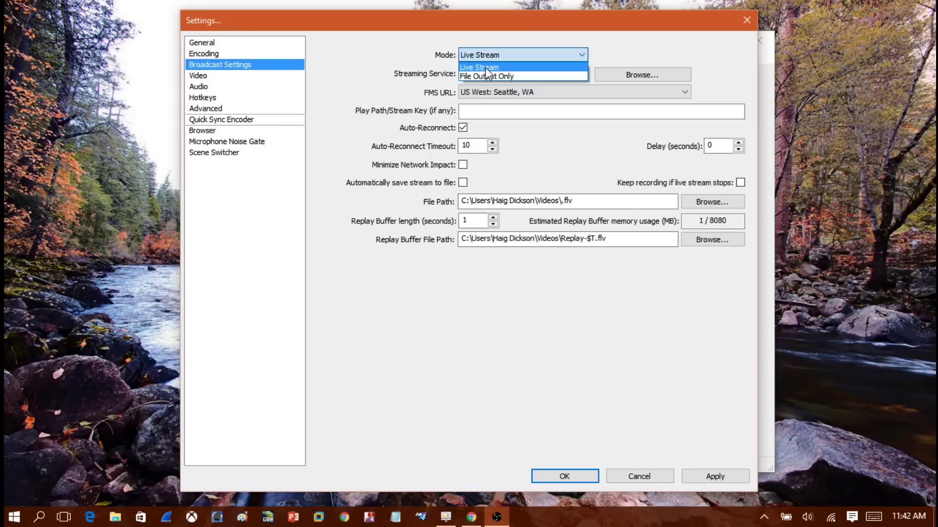
pyautogui.click(485, 69)
pyautogui.click(476, 74)
pyautogui.click(480, 88)
pyautogui.click(482, 78)
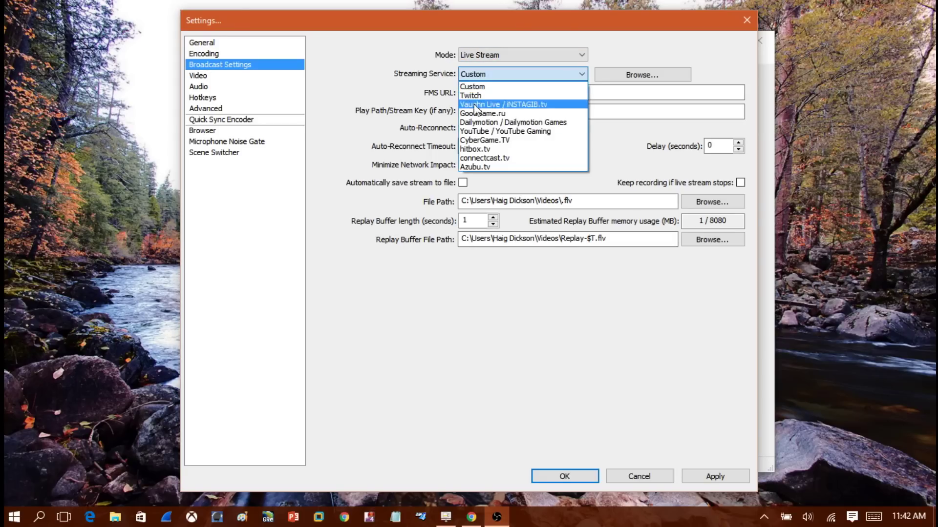
pyautogui.click(471, 96)
# - Select the US West: Seattle, WA ingest server, then return to Chrome's address bar
pyautogui.click(471, 93)
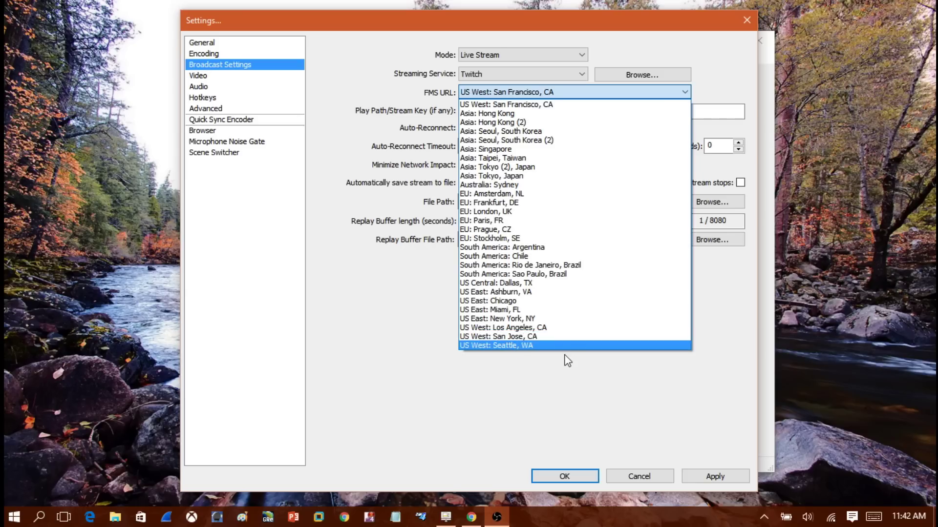
pyautogui.click(479, 344)
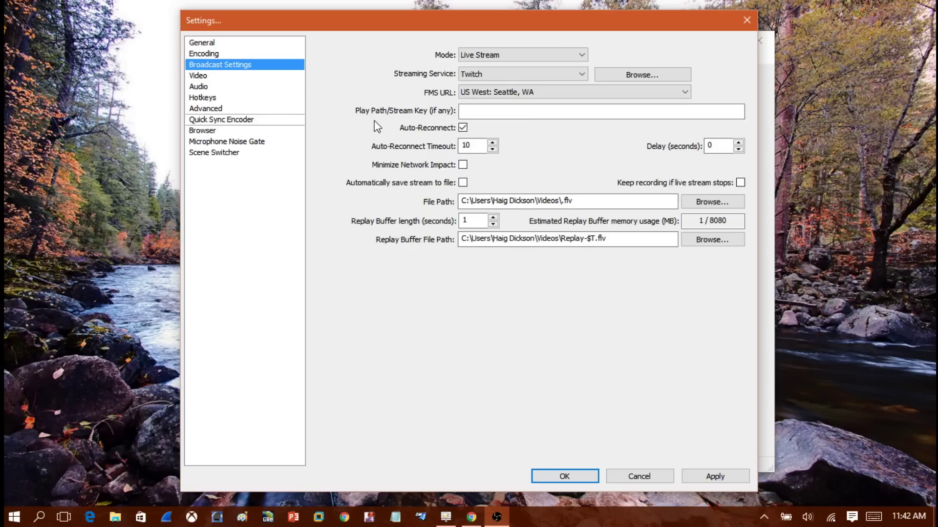
pyautogui.click(464, 115)
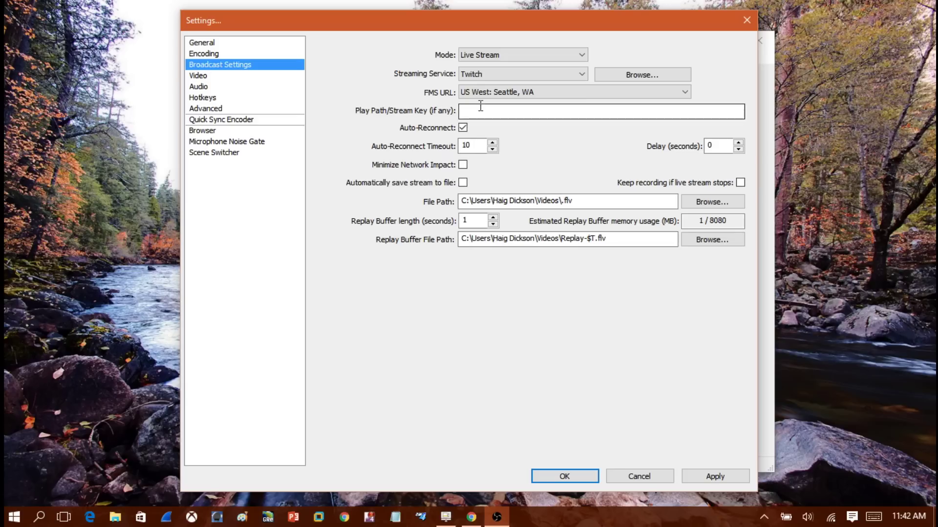
pyautogui.click(476, 517)
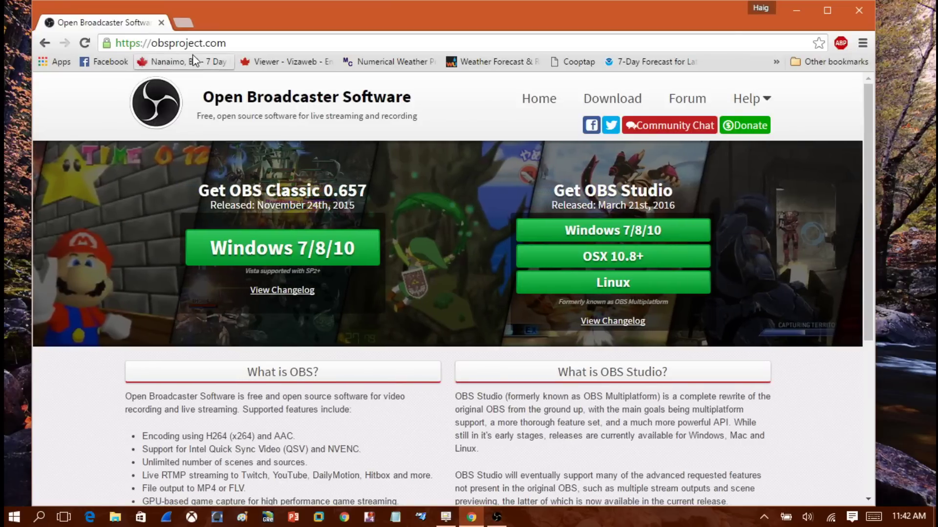
pyautogui.click(200, 43)
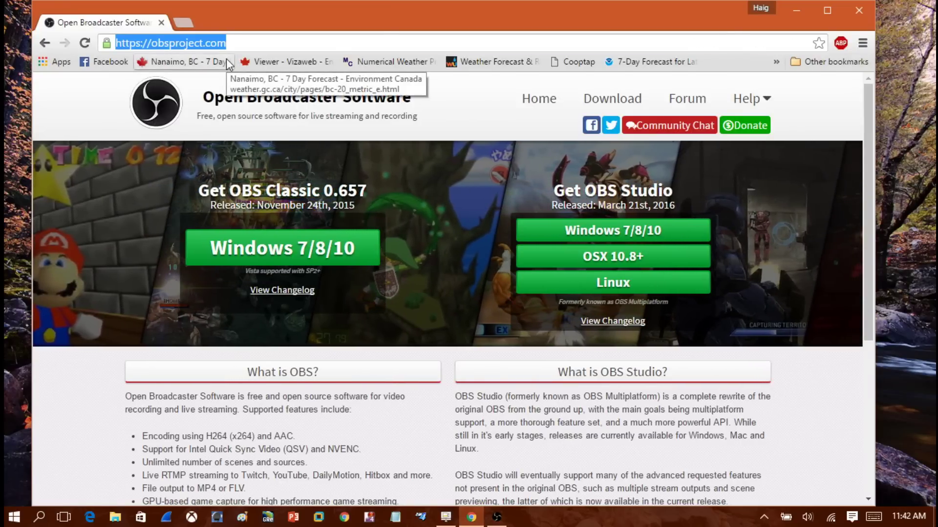
# - Search for twitch from the address bar and open twitch.tv from the Google results
pyautogui.write('twitcj')
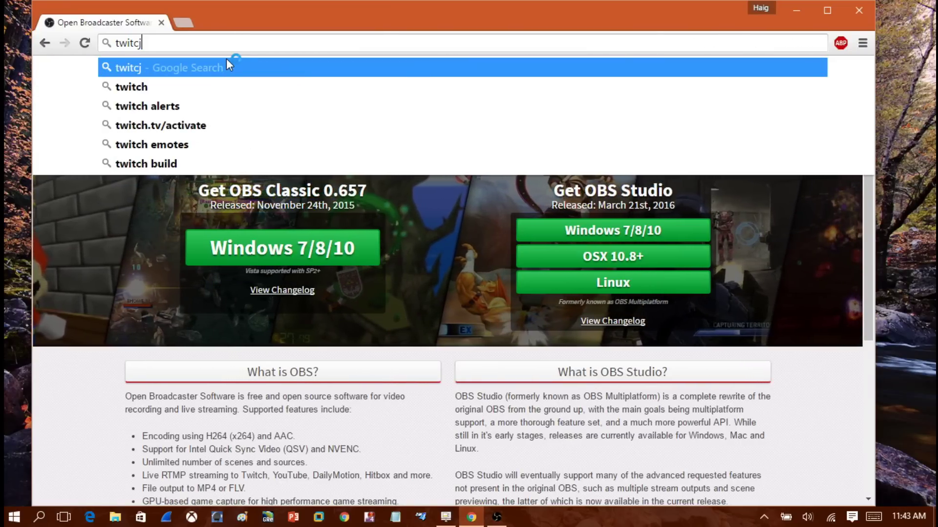
pyautogui.press('BackSpace')
pyautogui.write('h')
pyautogui.press('Return')
pyautogui.write('/')
pyautogui.press('Return')
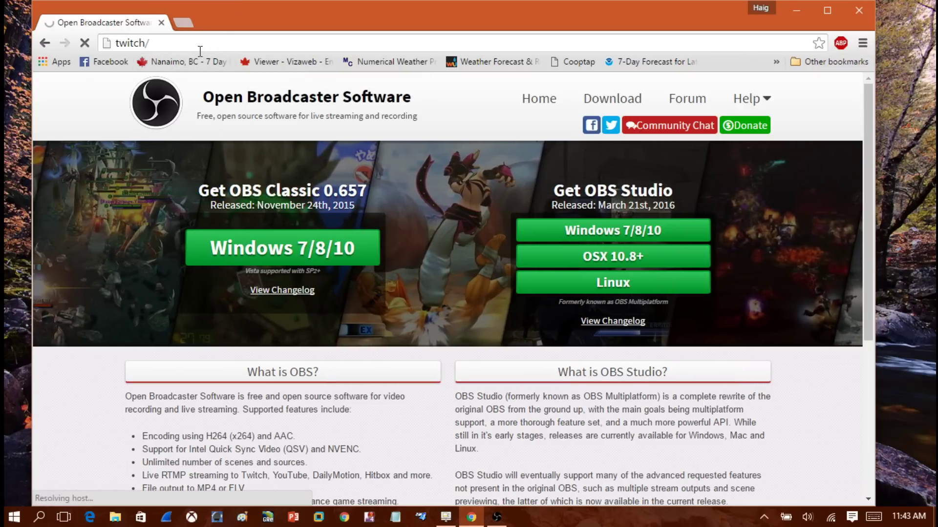
pyautogui.press('BackSpace')
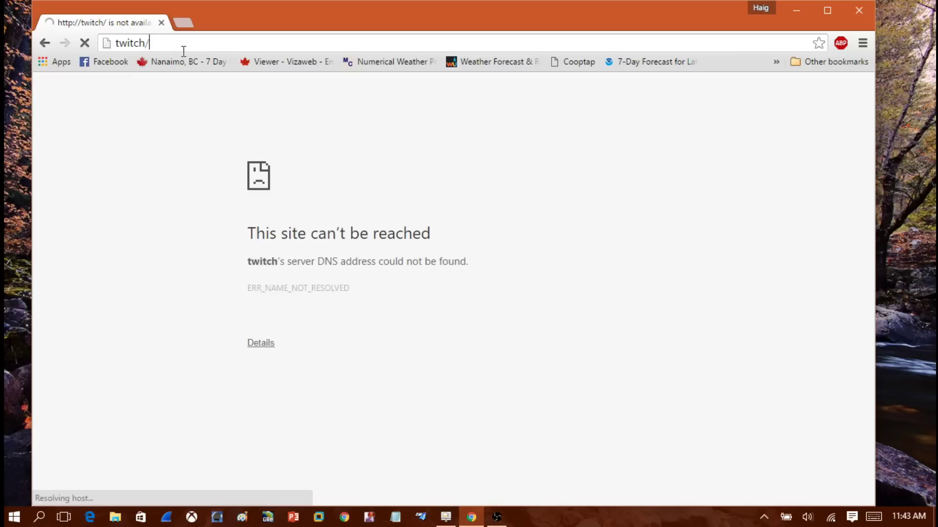
pyautogui.press('Return')
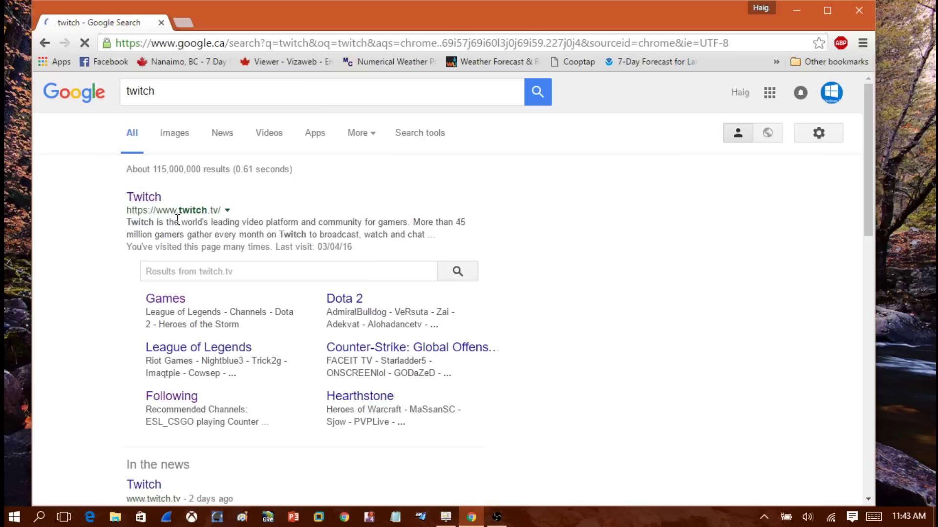
pyautogui.click(146, 198)
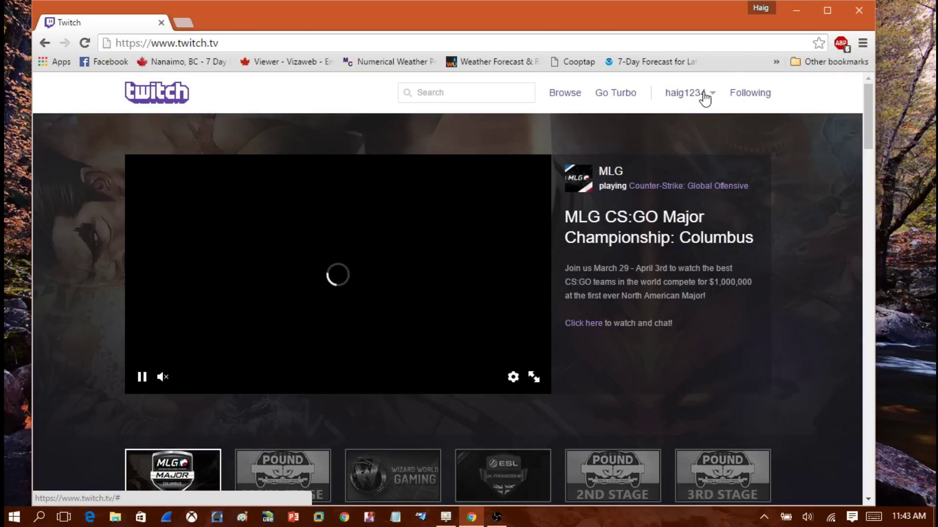
# - Open the channel dashboard's Stream Key section and reveal the key
pyautogui.click(710, 95)
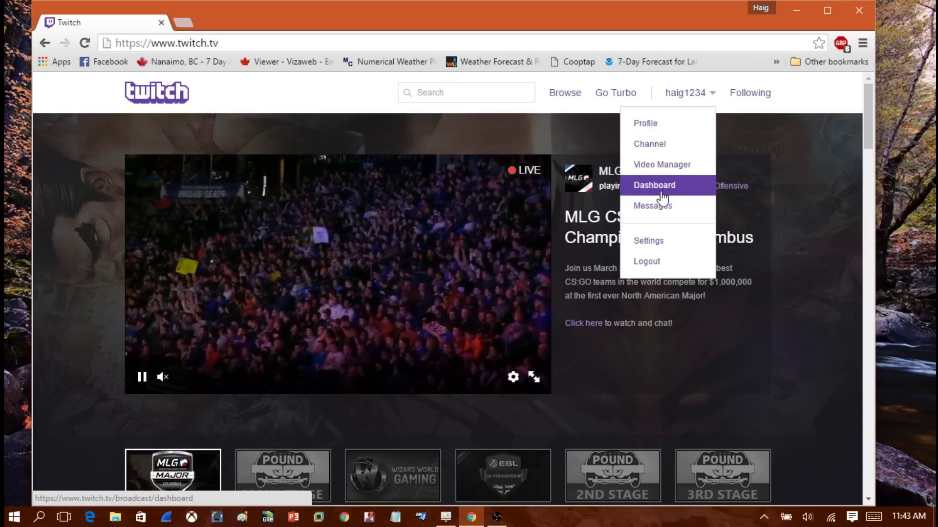
pyautogui.click(645, 188)
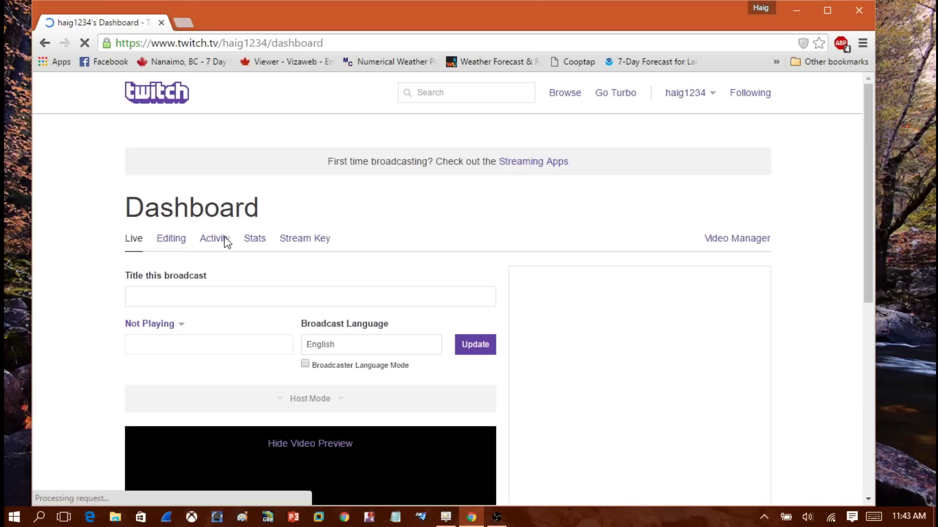
pyautogui.click(288, 250)
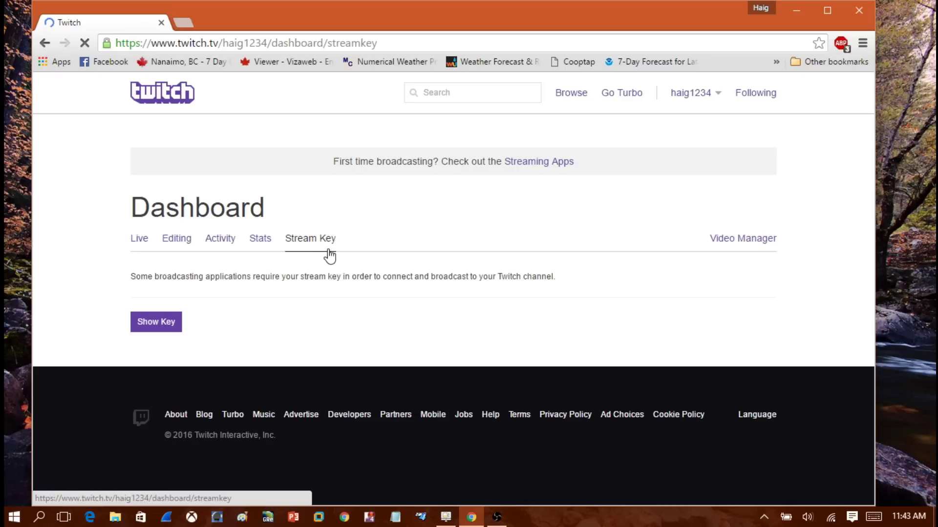
pyautogui.click(176, 322)
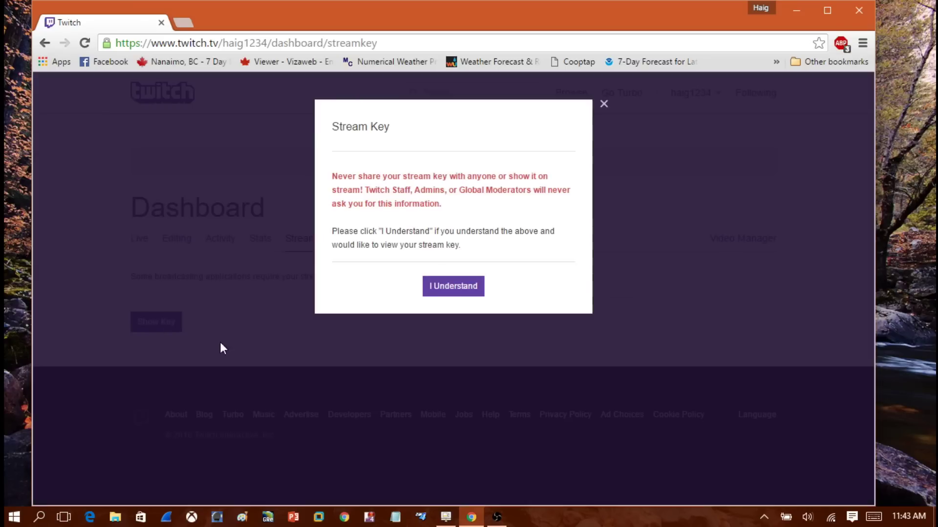
pyautogui.click(441, 293)
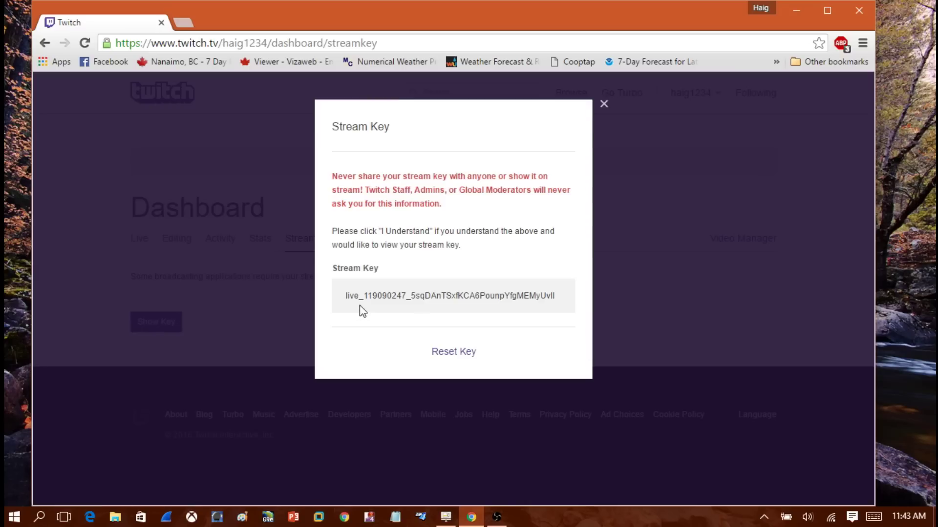
# - Copy the revealed stream key to the clipboard
pyautogui.moveTo(342, 295); pyautogui.dragTo(568, 306)
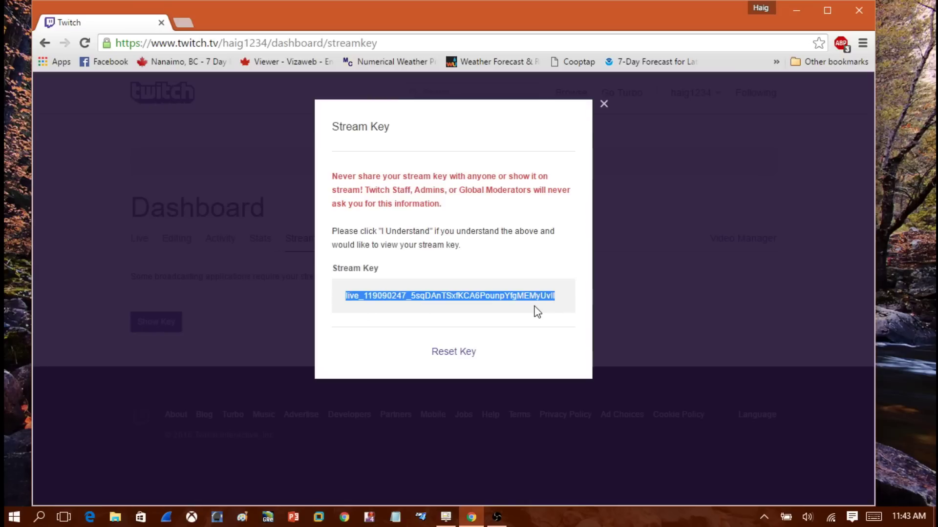
pyautogui.rightClick(524, 293)
pyautogui.click(556, 304)
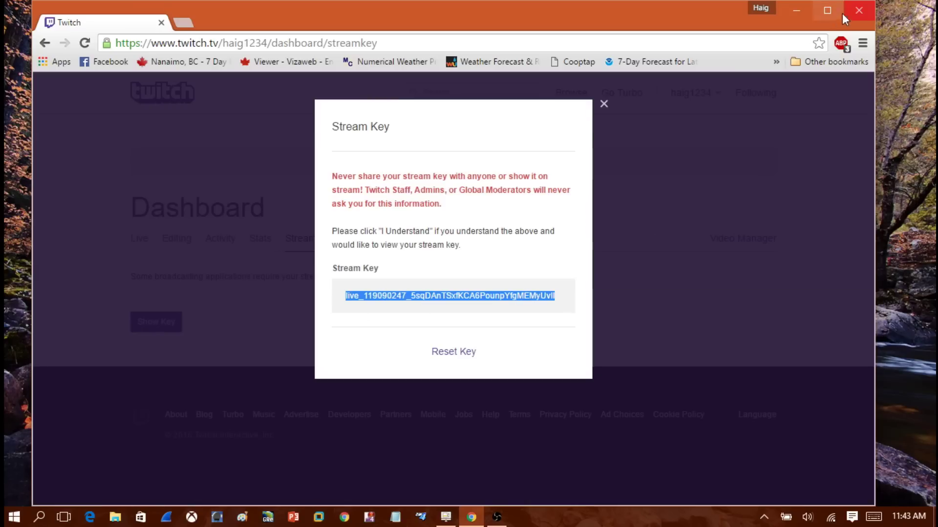
# - Paste the Twitch stream key into the Play Path/Stream Key field and apply
pyautogui.click(811, 15)
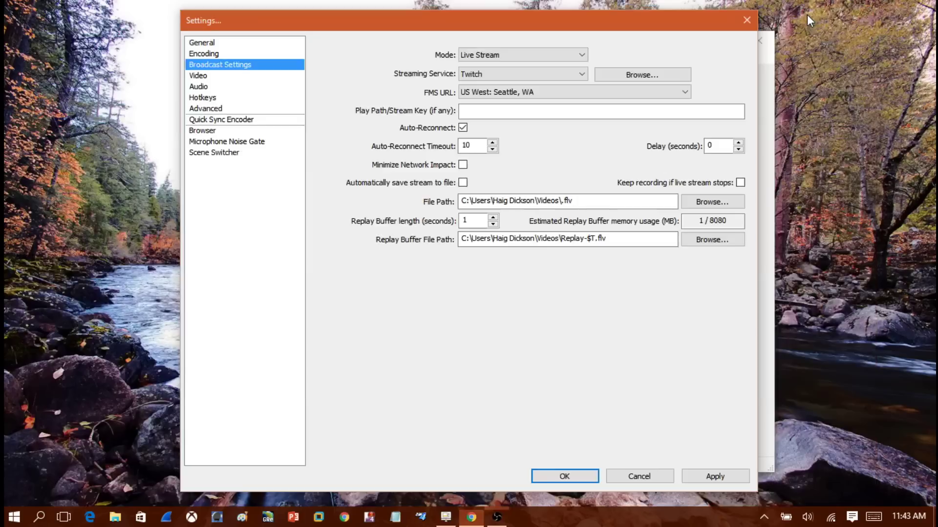
pyautogui.click(540, 113)
pyautogui.rightClick(541, 113)
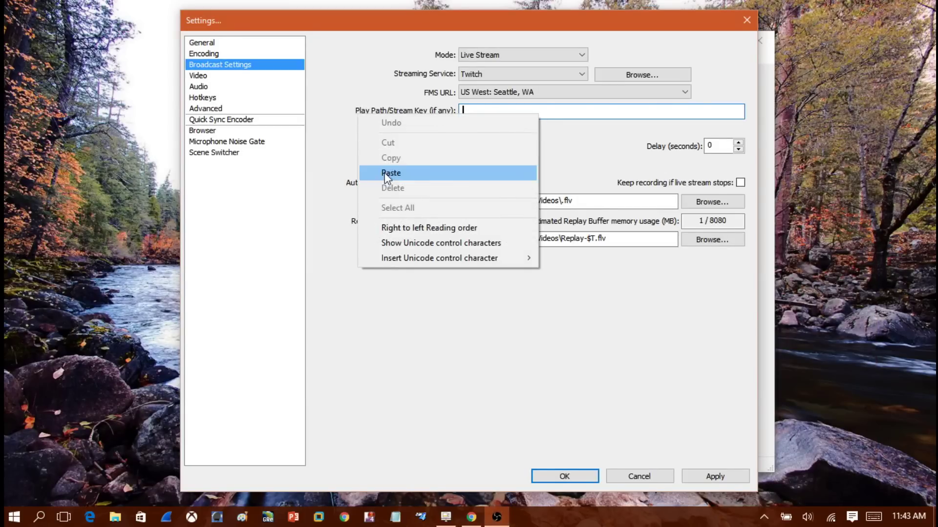
pyautogui.click(449, 173)
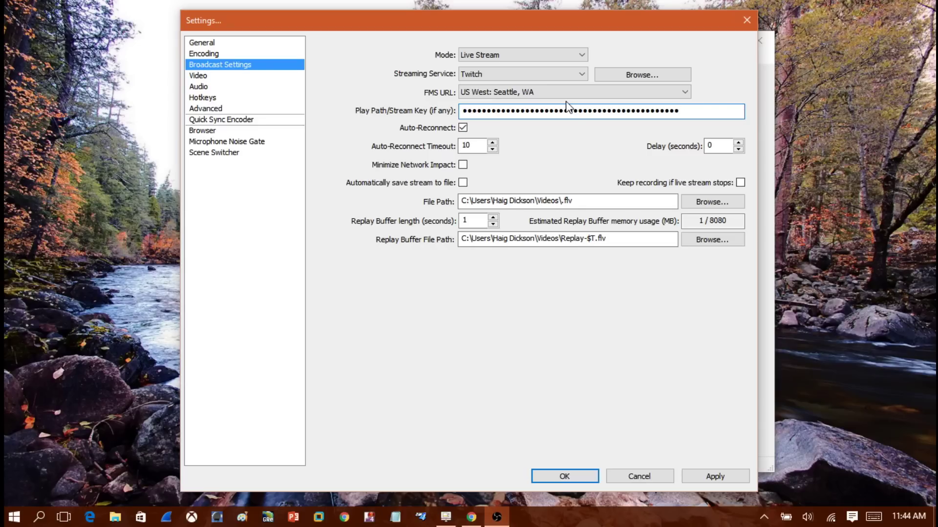
pyautogui.click(695, 472)
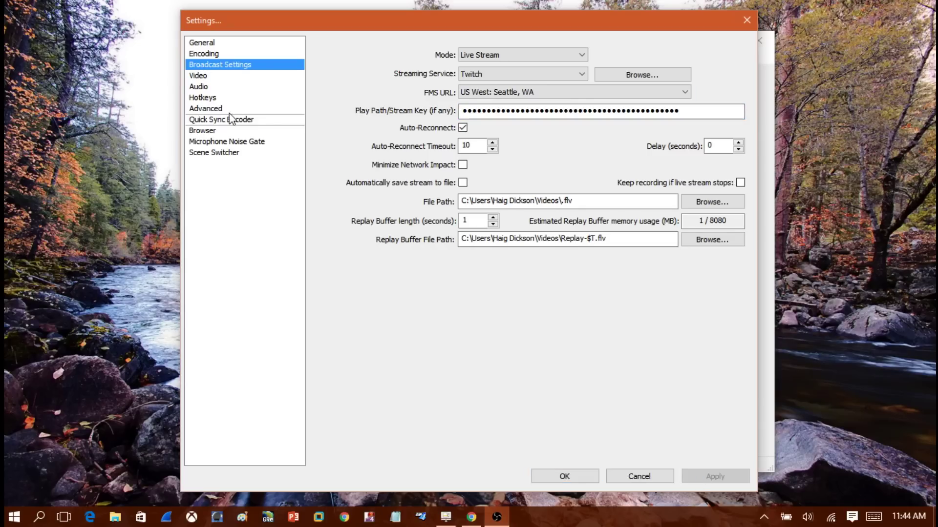
pyautogui.click(208, 76)
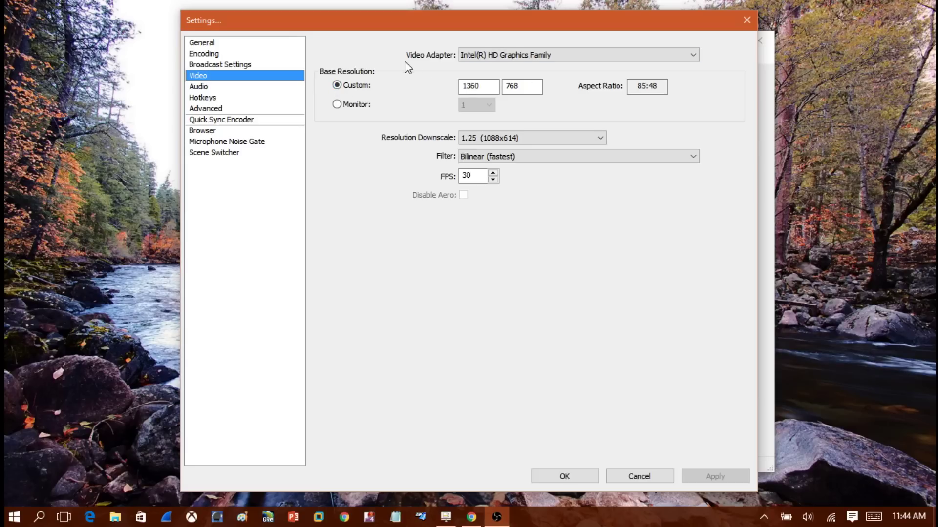
# - Keep the Intel HD Graphics adapter, set 1.25 downscale (1088x614) at 30 FPS, and apply
pyautogui.click(476, 55)
pyautogui.click(484, 64)
pyautogui.click(471, 140)
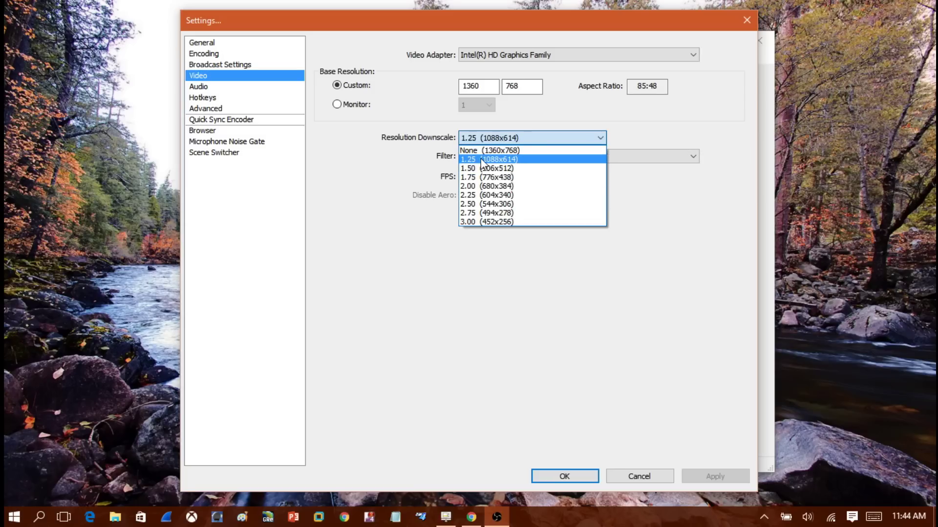
pyautogui.click(482, 160)
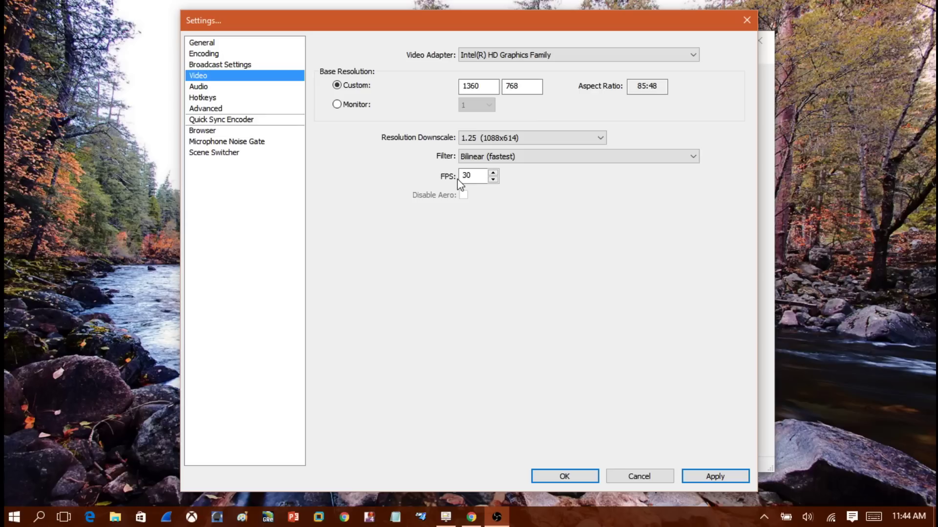
pyautogui.click(493, 172)
pyautogui.click(494, 179)
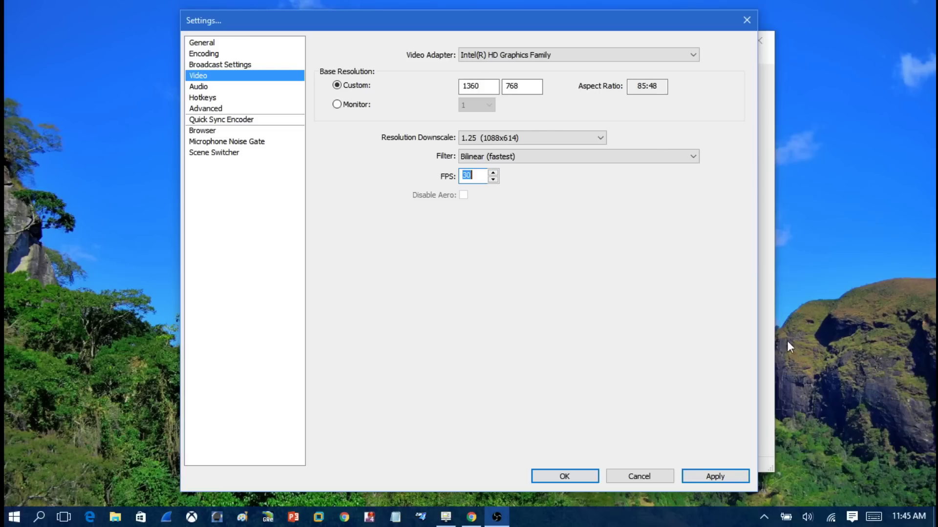
pyautogui.click(716, 482)
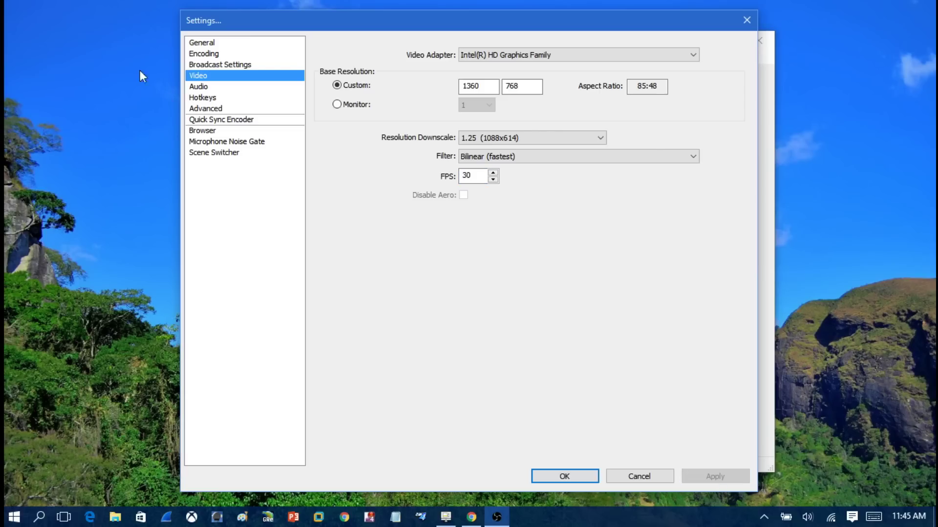
# - In Audio settings, keep both Desktop Audio and Microphone devices on Default
pyautogui.click(198, 87)
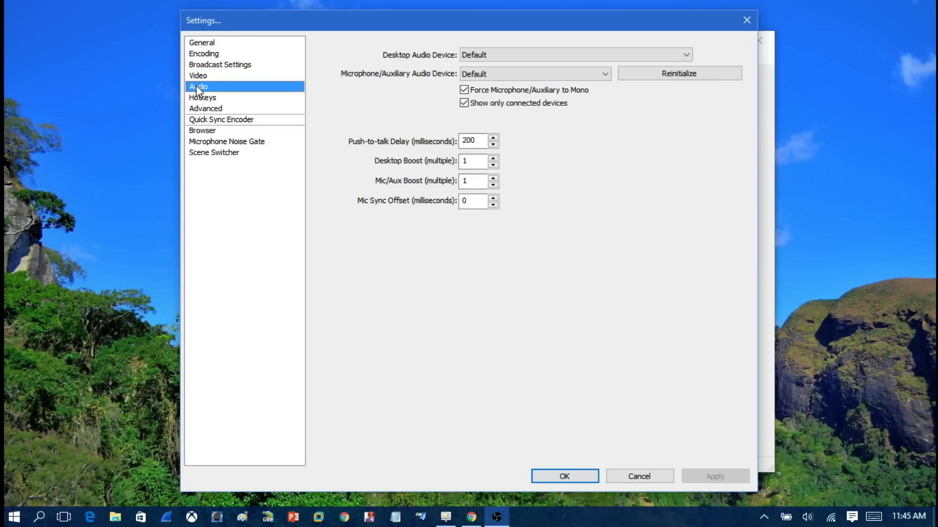
pyautogui.click(487, 58)
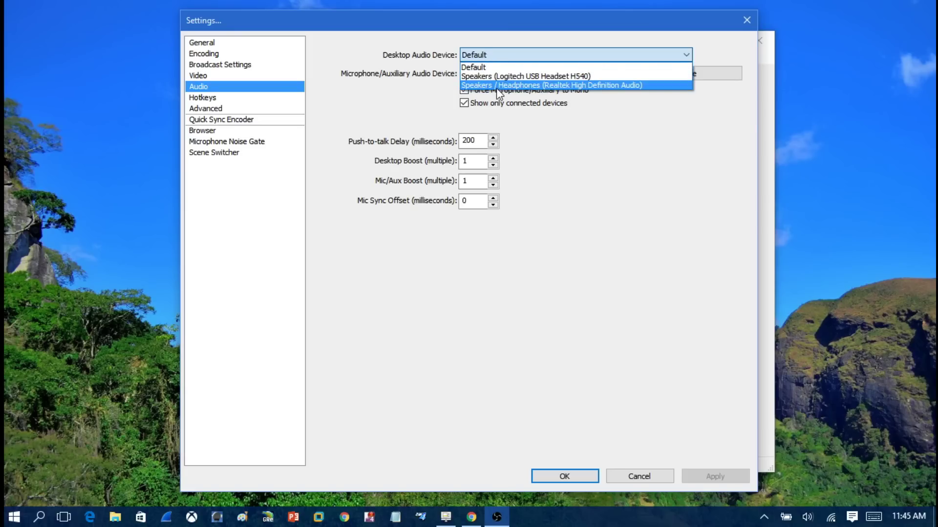
pyautogui.click(474, 67)
pyautogui.click(473, 74)
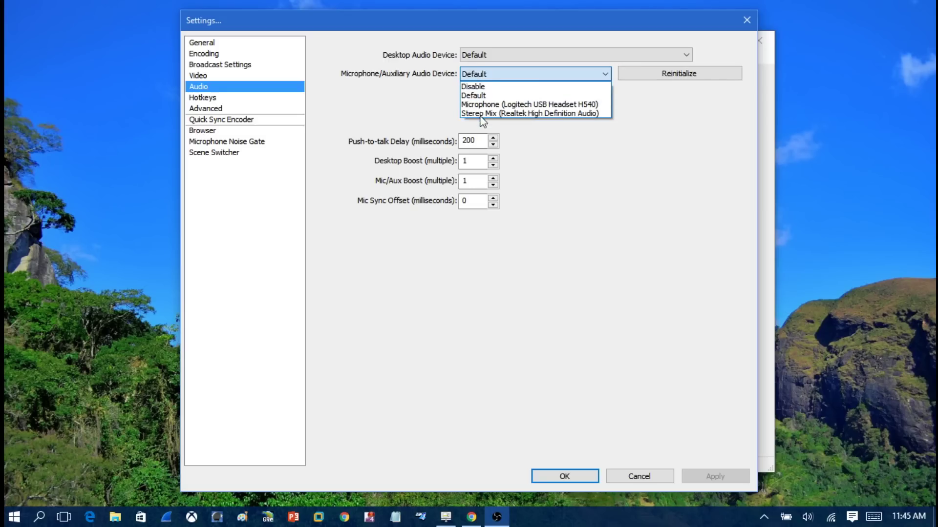
pyautogui.click(494, 94)
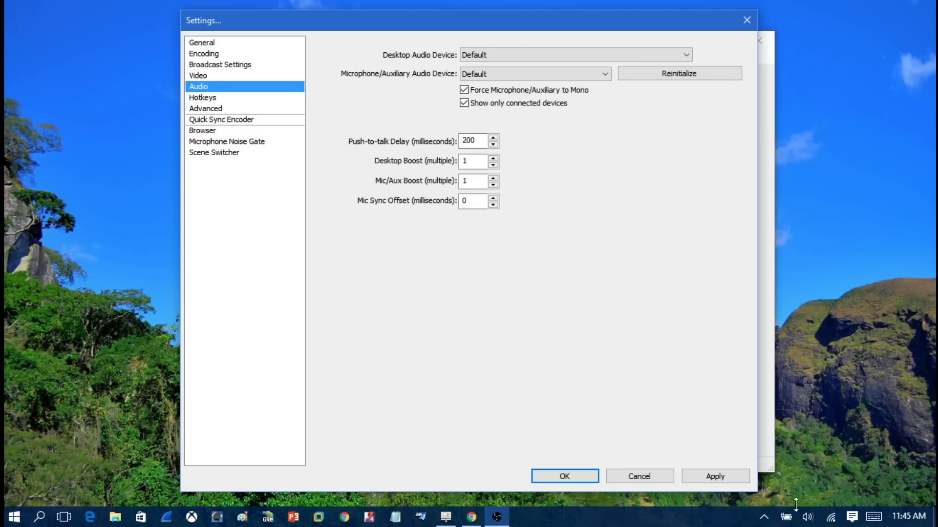
# - Lower the headset volume to 57 in the system volume control
pyautogui.click(824, 514)
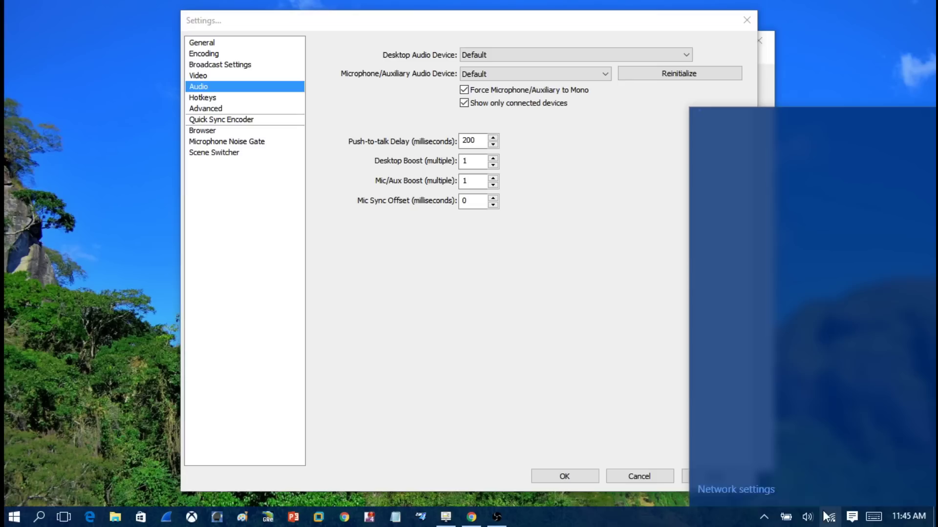
pyautogui.click(807, 517)
pyautogui.click(823, 492)
pyautogui.click(813, 295)
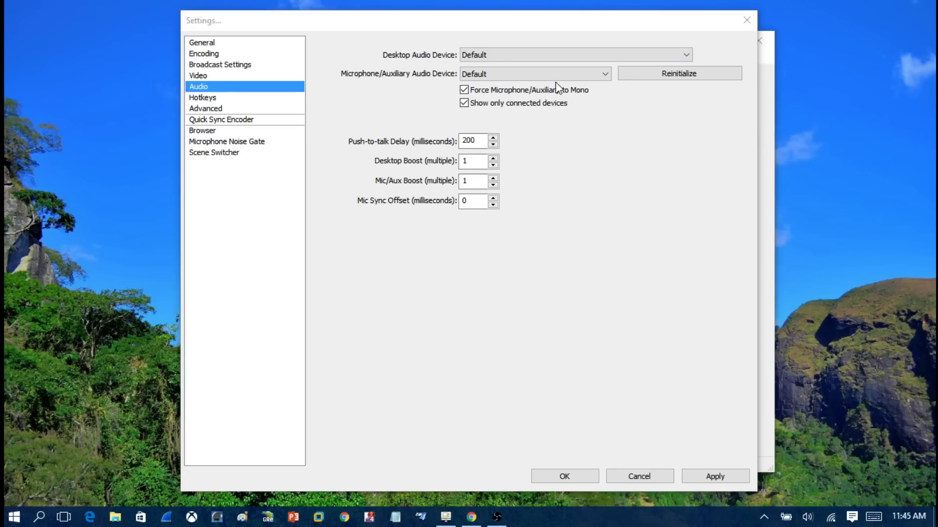
# - Apply the audio settings and move to the Hotkeys page
pyautogui.click(716, 478)
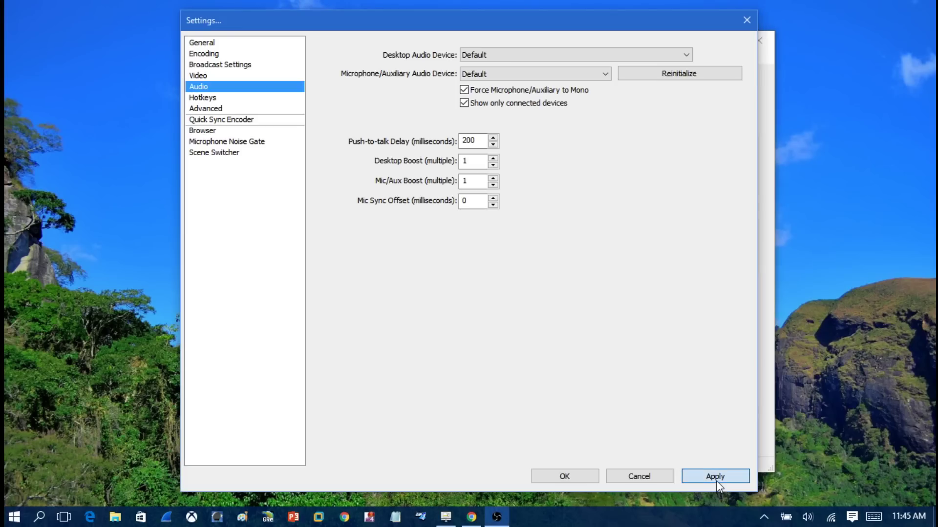
pyautogui.click(716, 480)
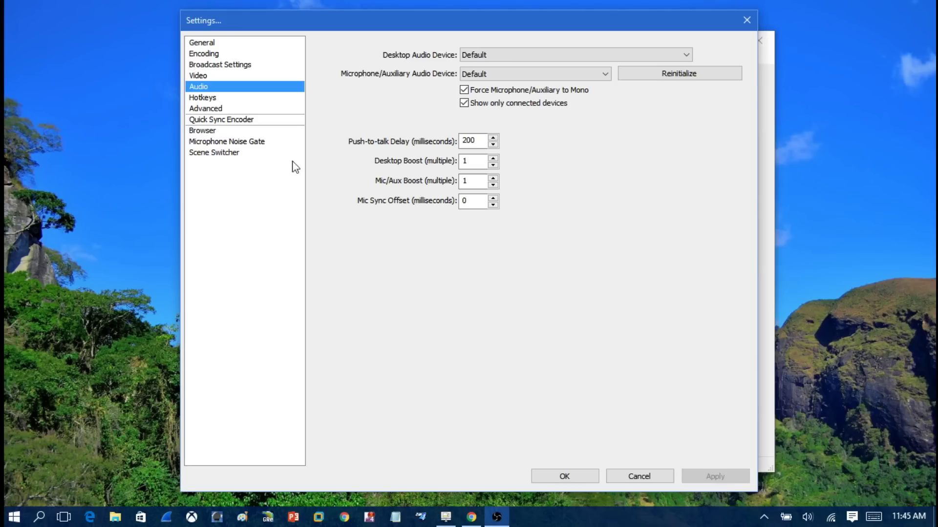
pyautogui.click(224, 97)
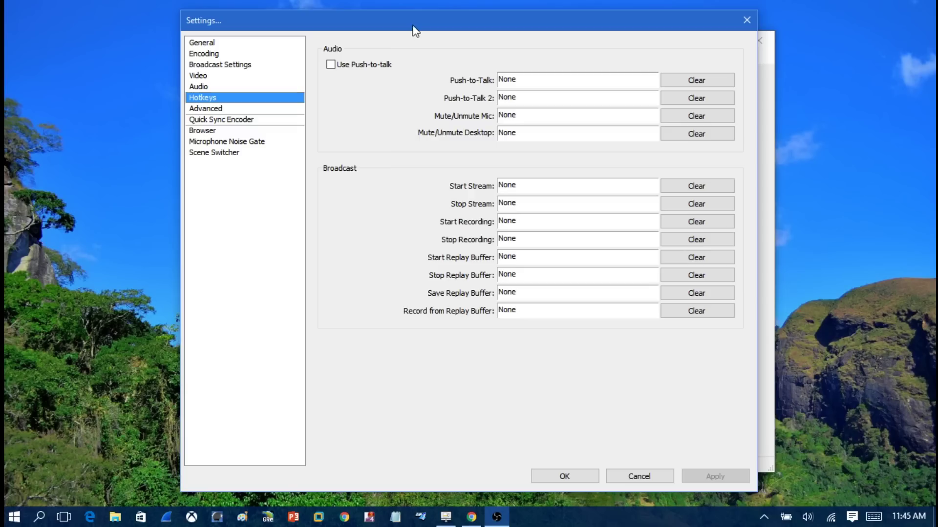
pyautogui.click(747, 20)
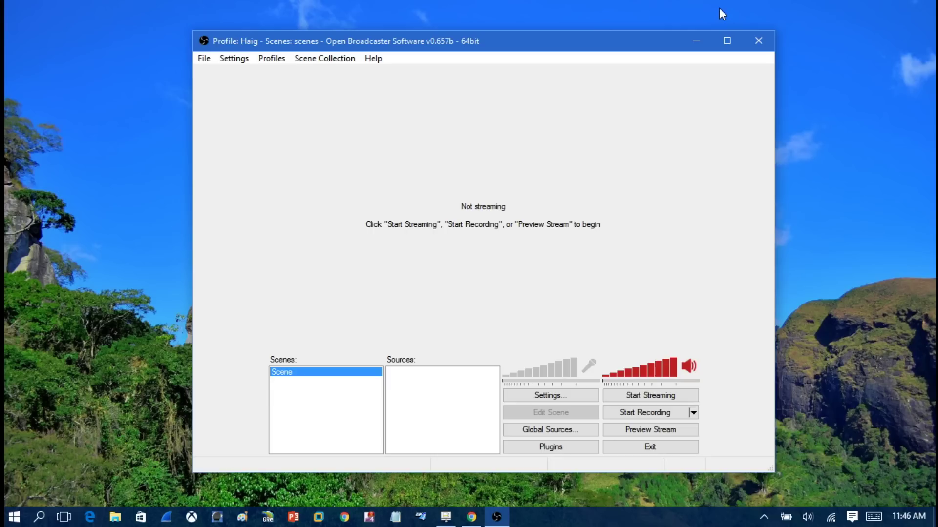
# - Make the OBS window taller, reposition it, then switch to the running Emergency 4 game
pyautogui.moveTo(592, 30); pyautogui.dragTo(542, 12)
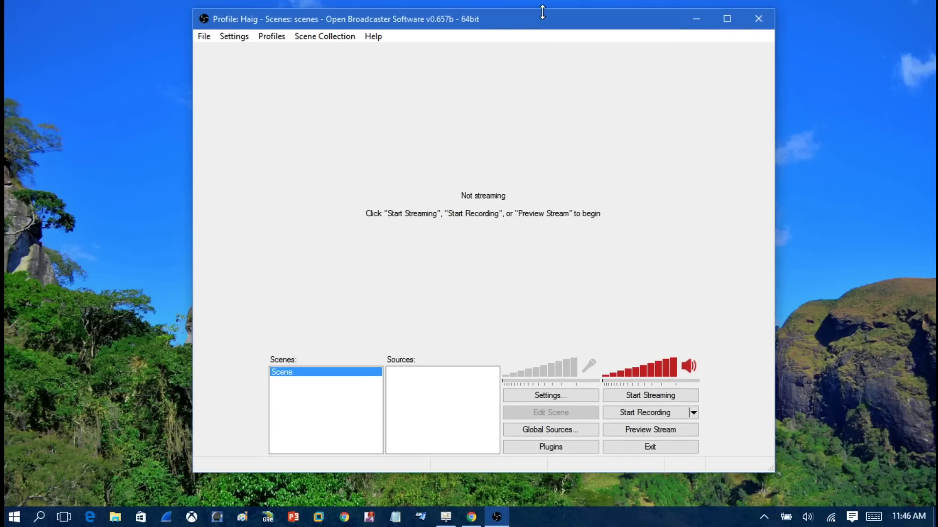
pyautogui.moveTo(485, 28); pyautogui.dragTo(517, 49)
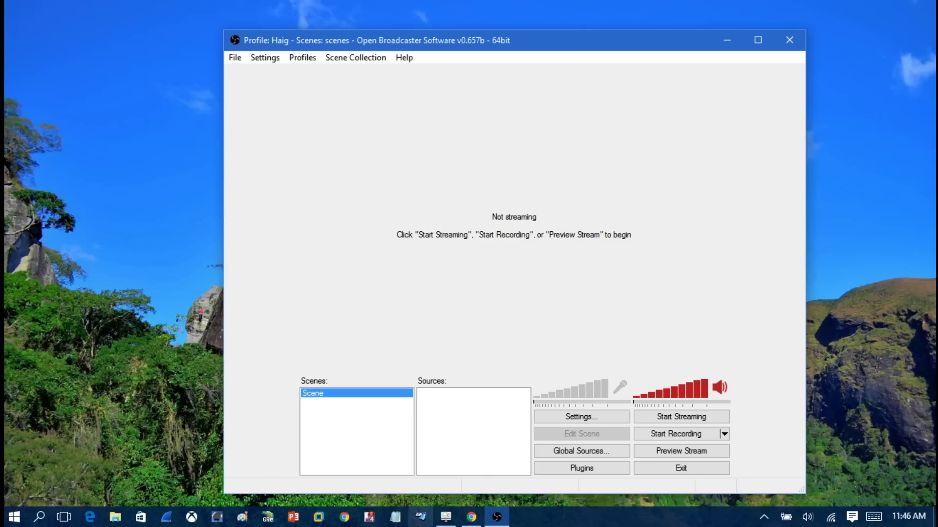
pyautogui.click(422, 521)
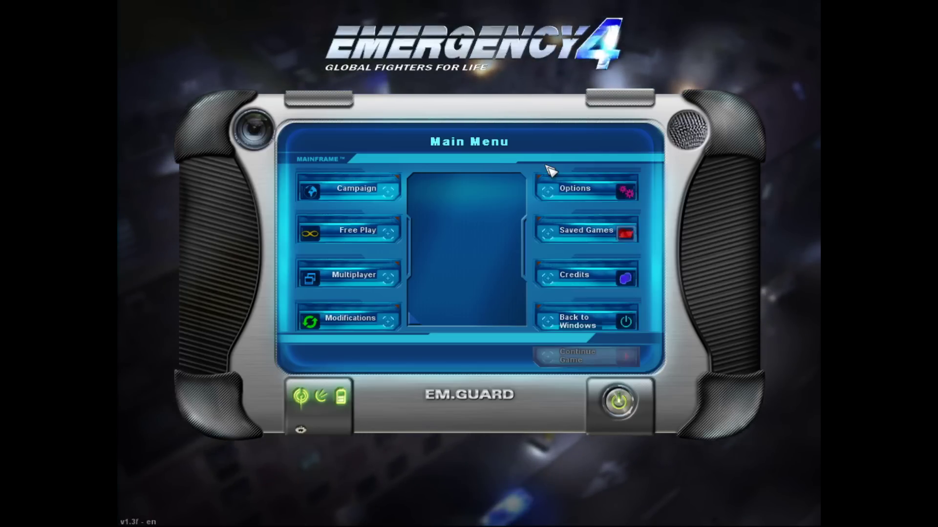
# - Use Ctrl+Shift+Esc to leave full-screen Emergency 4 for the desktop
pyautogui.hotkey('ctrl', 'shift', 'Escape')
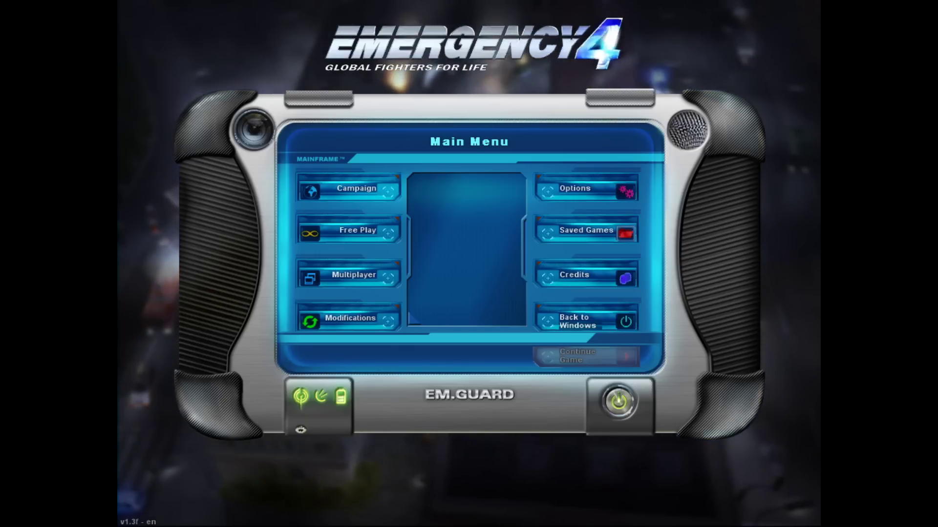
pyautogui.hotkey('ctrl', 'shift', 'Escape')
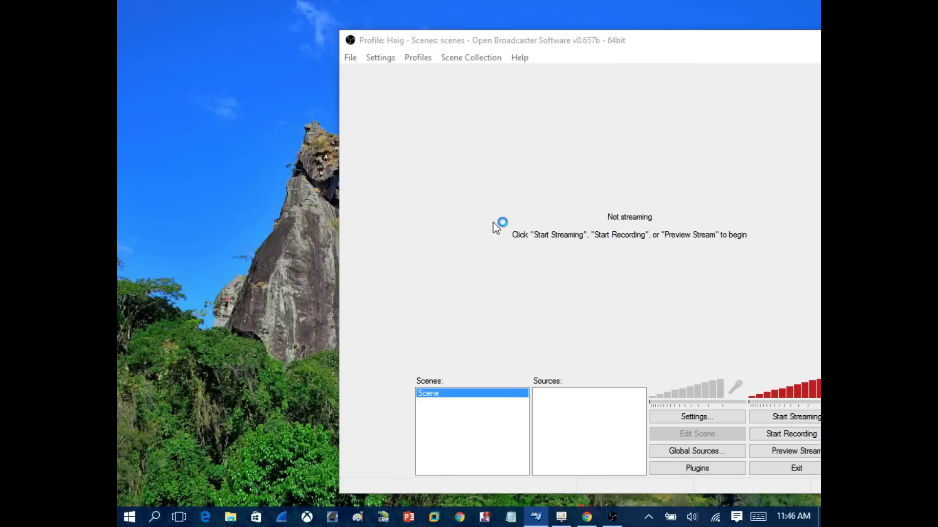
# - Minimize Task Manager, recenter OBS, dismiss the notification, and bring up the Sources Add menu
pyautogui.click(573, 18)
pyautogui.moveTo(611, 49); pyautogui.dragTo(465, 43)
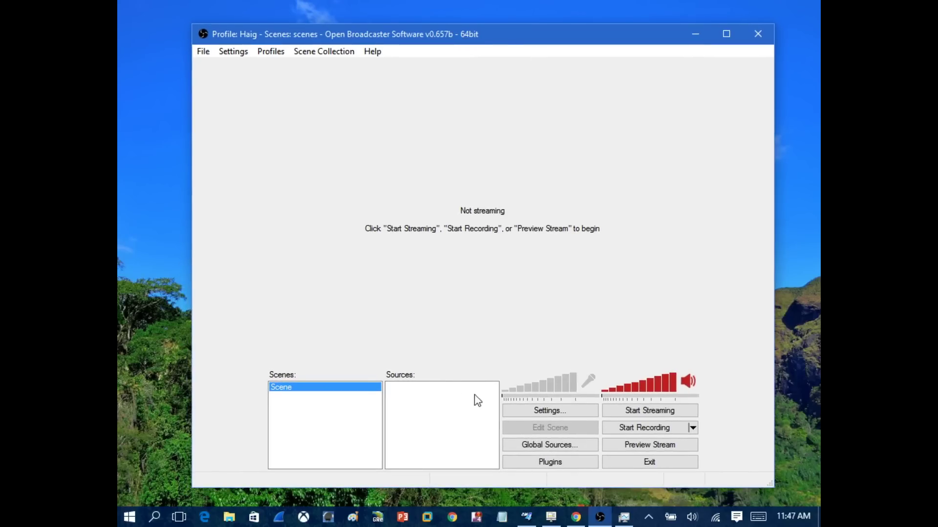
pyautogui.rightClick(389, 389)
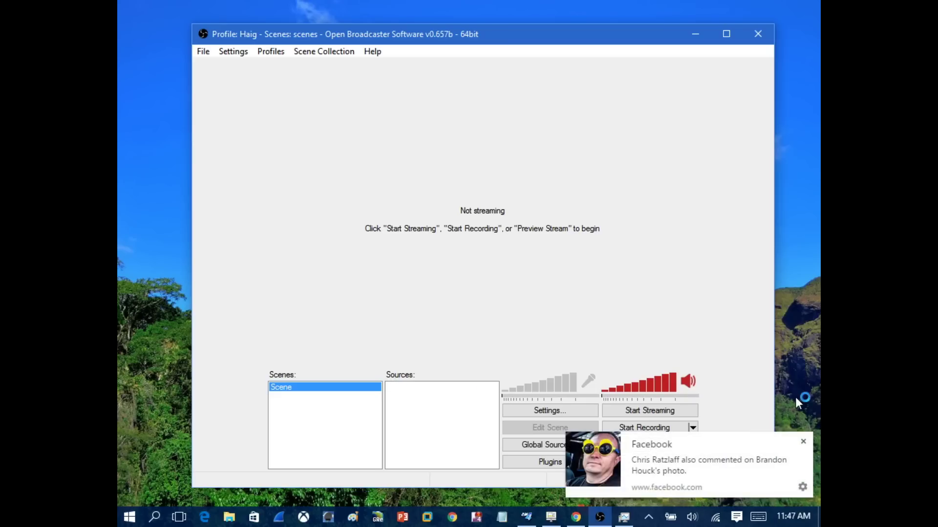
pyautogui.click(803, 443)
pyautogui.rightClick(426, 400)
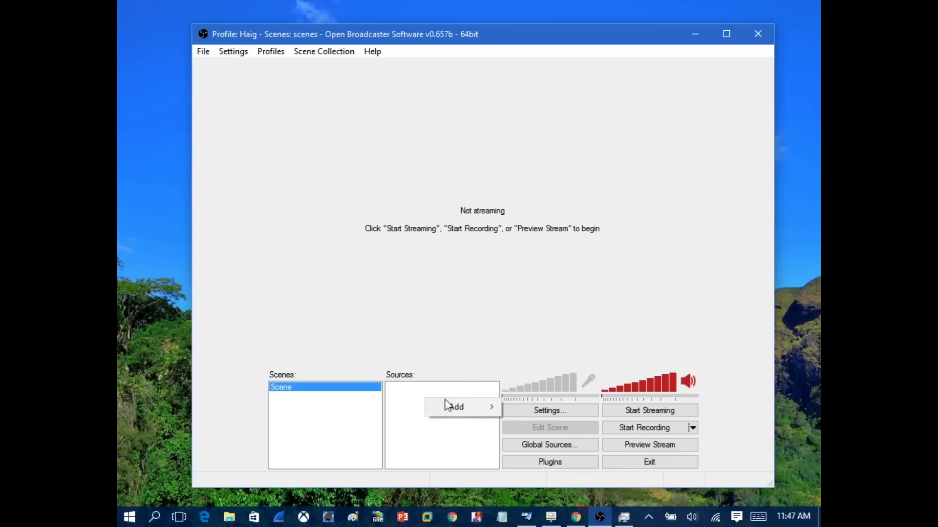
pyautogui.moveTo(470, 411)
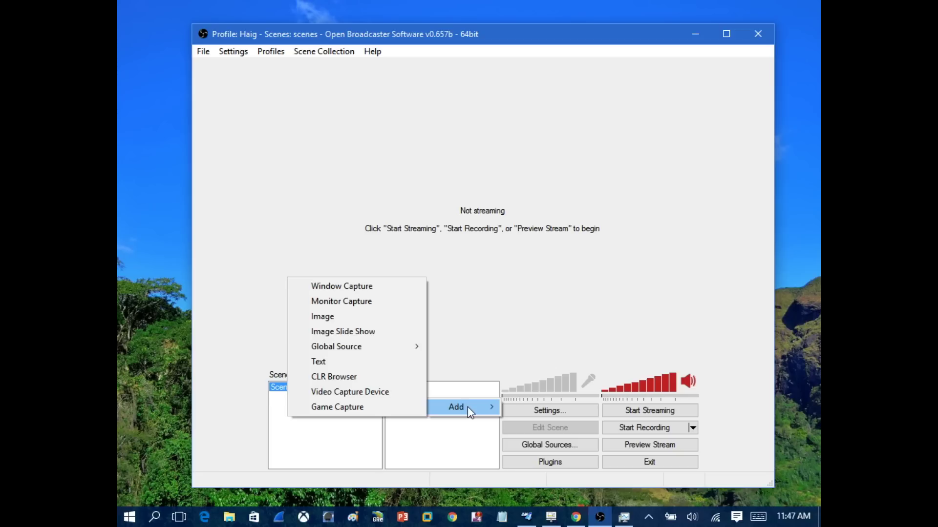
# - Add a Game Capture source named 'EM' to the scene
pyautogui.click(337, 408)
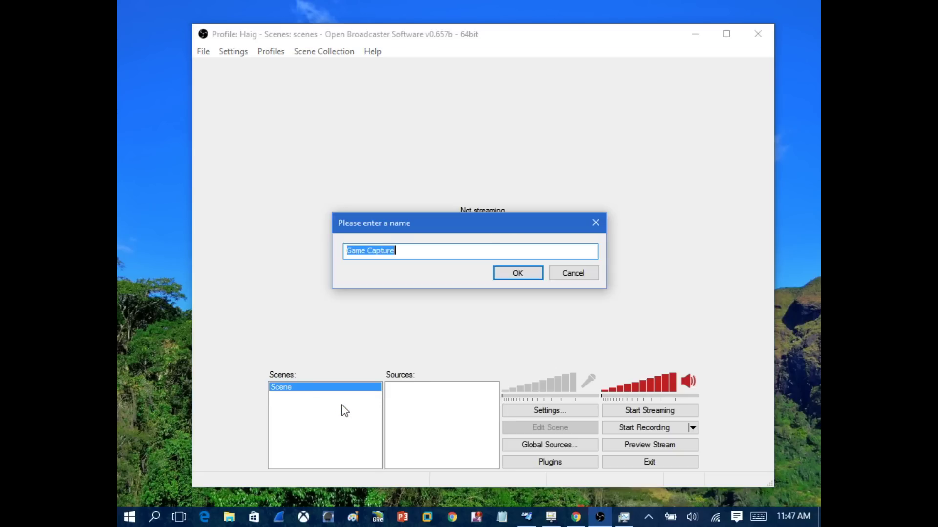
pyautogui.write('WE')
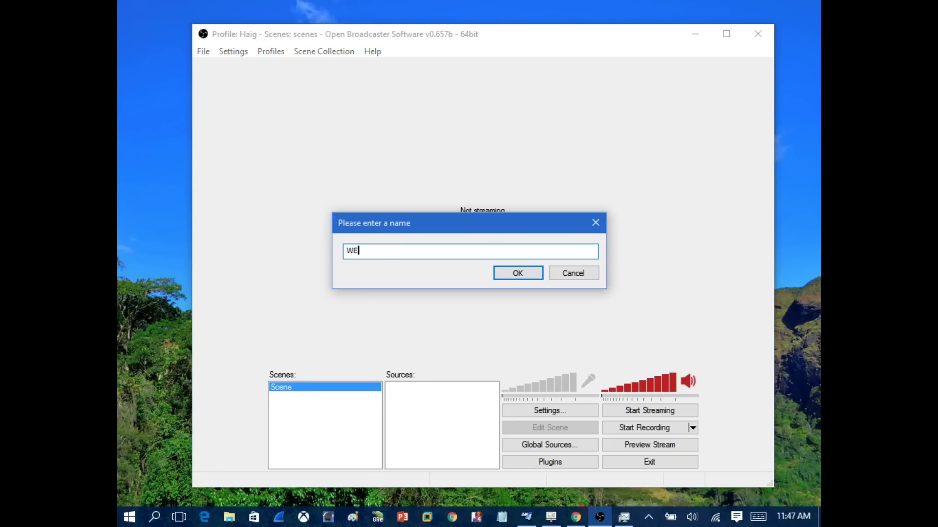
pyautogui.press('BackSpace')
pyautogui.write('EM4')
pyautogui.click(523, 273)
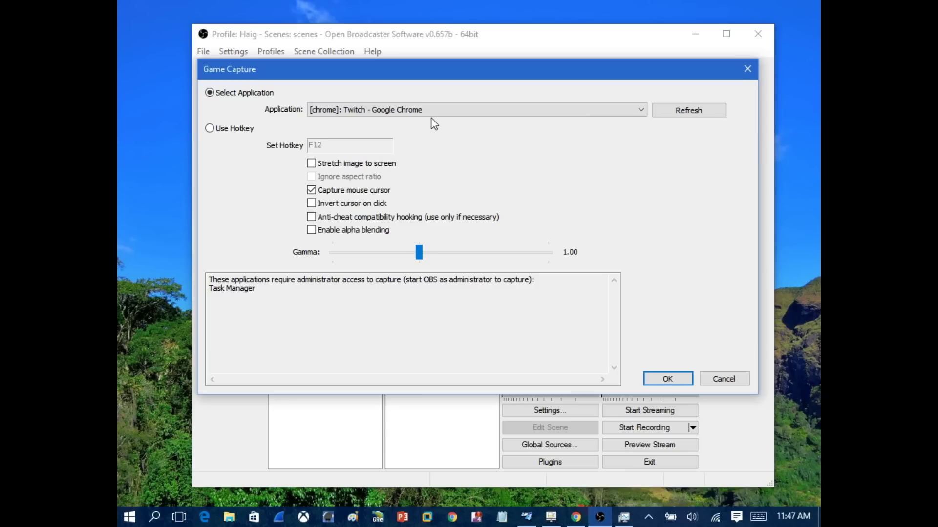
# - Choose [Em4]: Emergency 4 from the Game Capture Application list
pyautogui.click(324, 111)
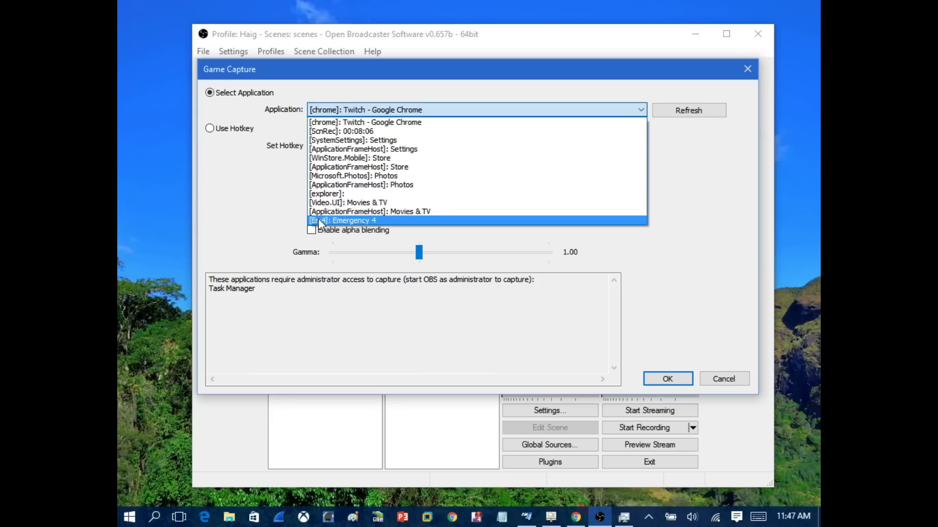
pyautogui.click(349, 113)
pyautogui.click(350, 113)
pyautogui.click(334, 221)
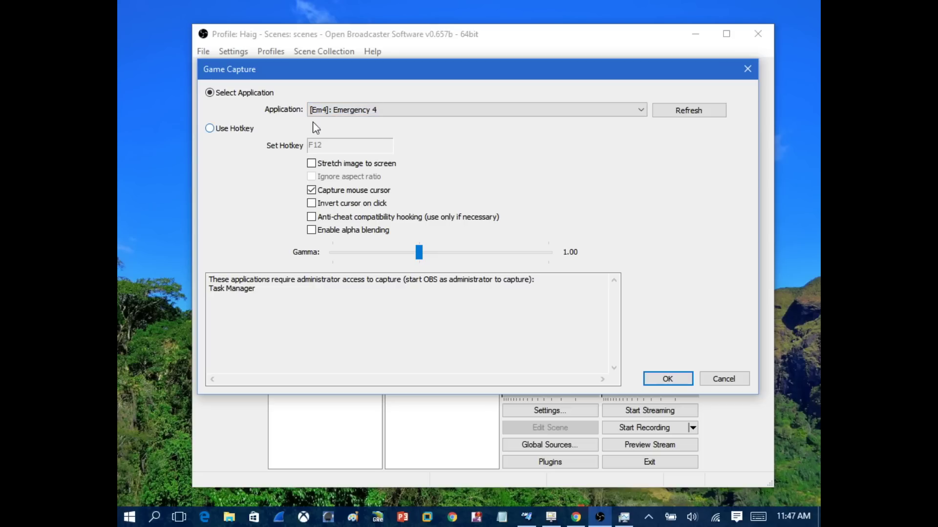
# - Keep Emergency 4 selected, then close the Game Capture dialog unsaved and quit OBS
pyautogui.click(353, 108)
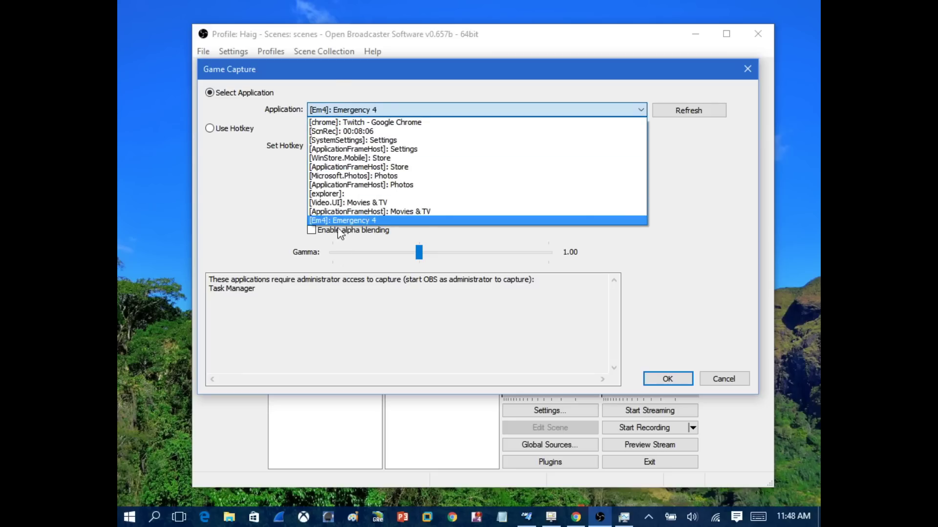
pyautogui.click(343, 221)
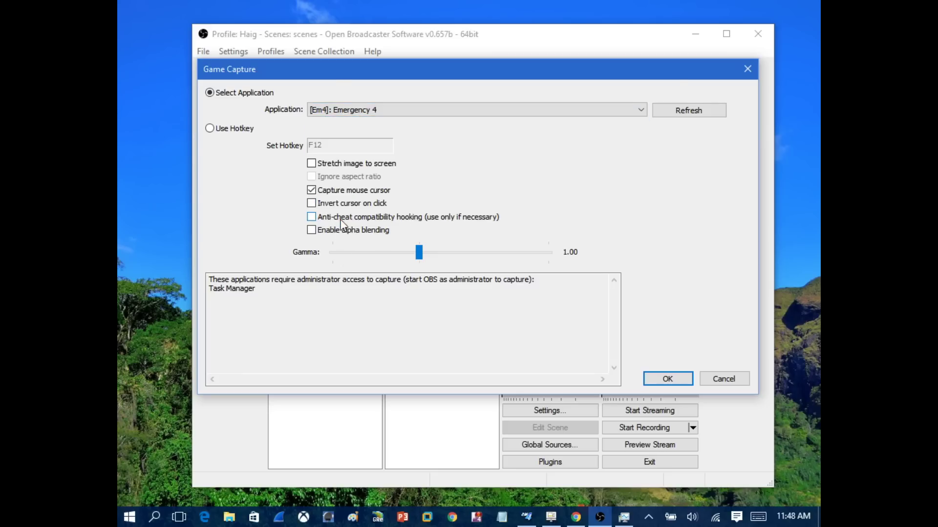
pyautogui.click(743, 69)
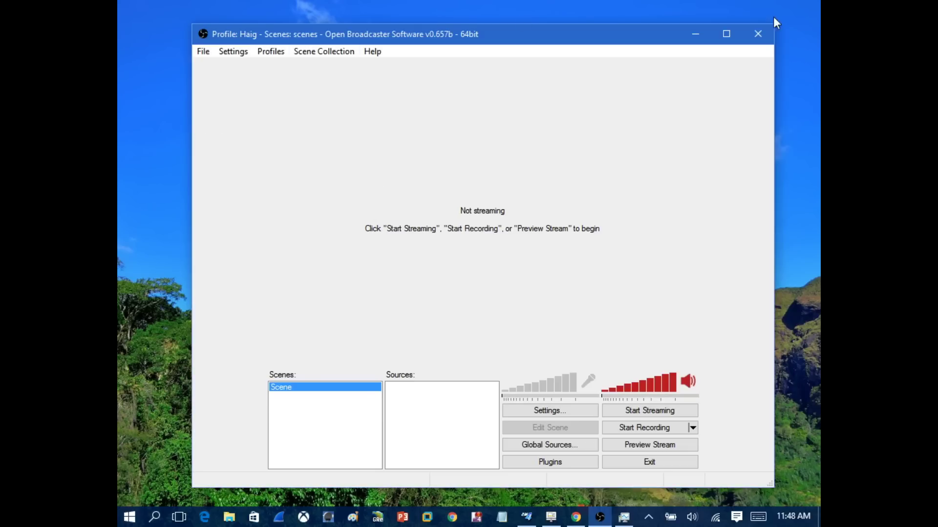
pyautogui.click(754, 41)
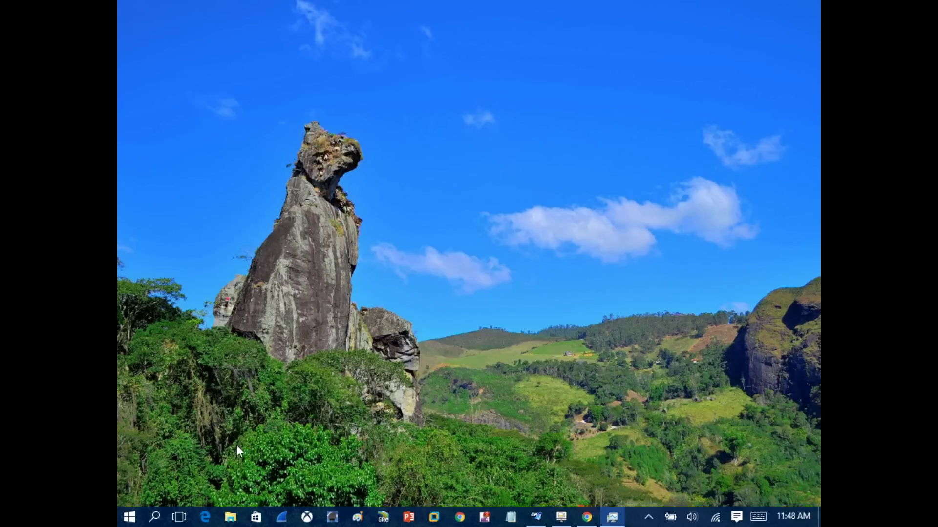
# - Search 'obs' and run Open Broadcaster Software (64bit) as administrator
pyautogui.rightClick(229, 368)
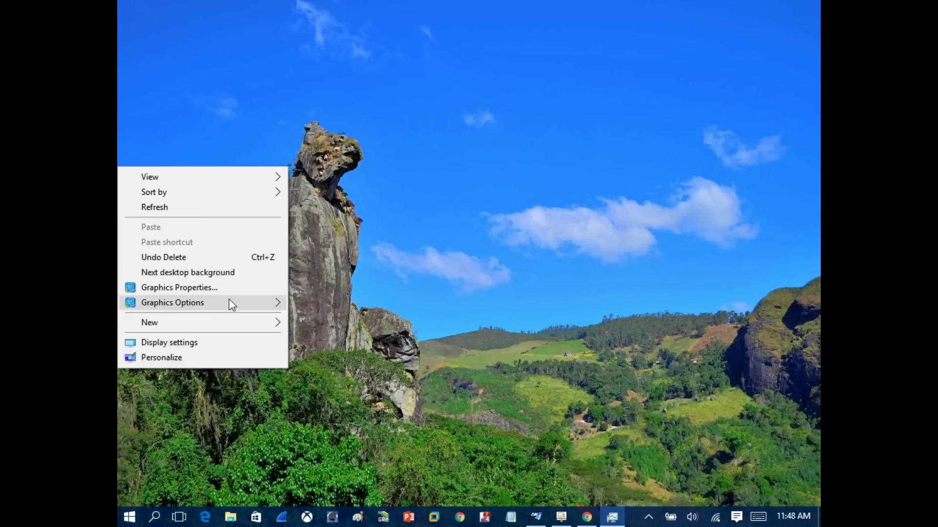
pyautogui.click(156, 518)
pyautogui.write('ob')
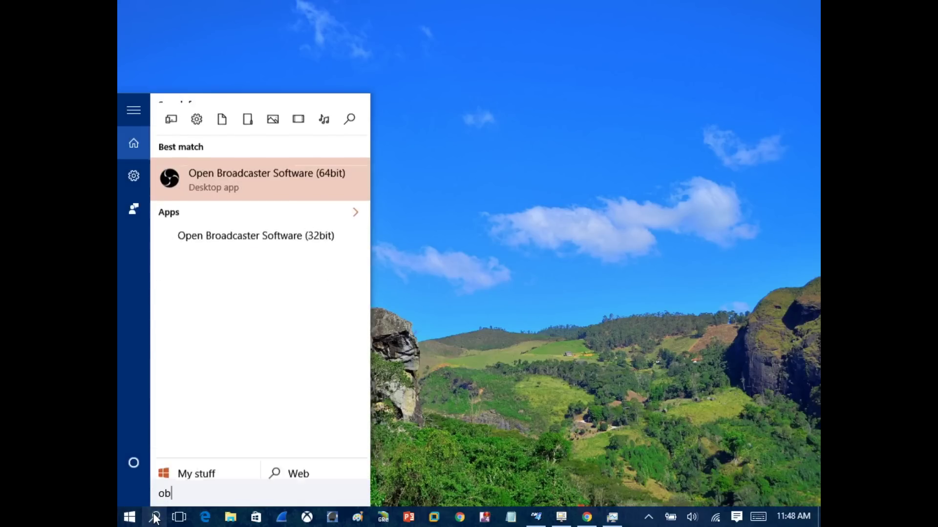
pyautogui.write('s')
pyautogui.rightClick(186, 179)
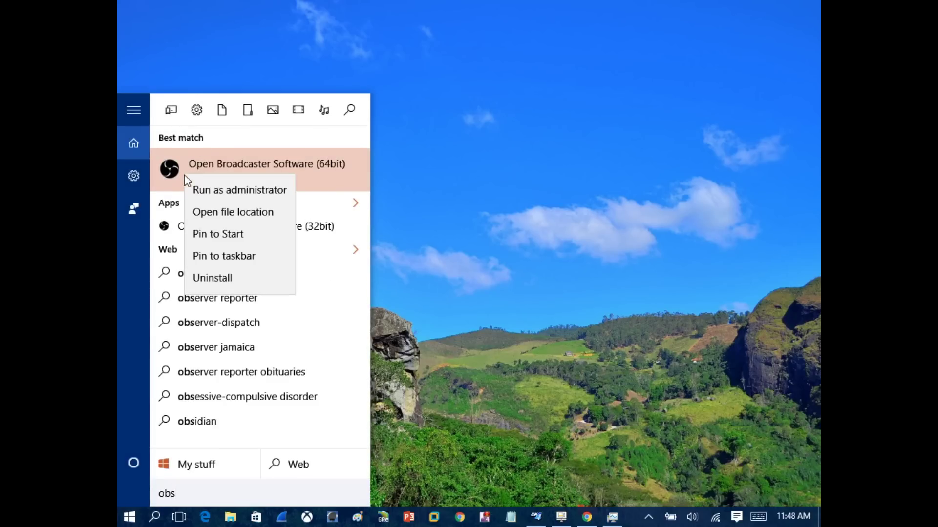
pyautogui.click(251, 198)
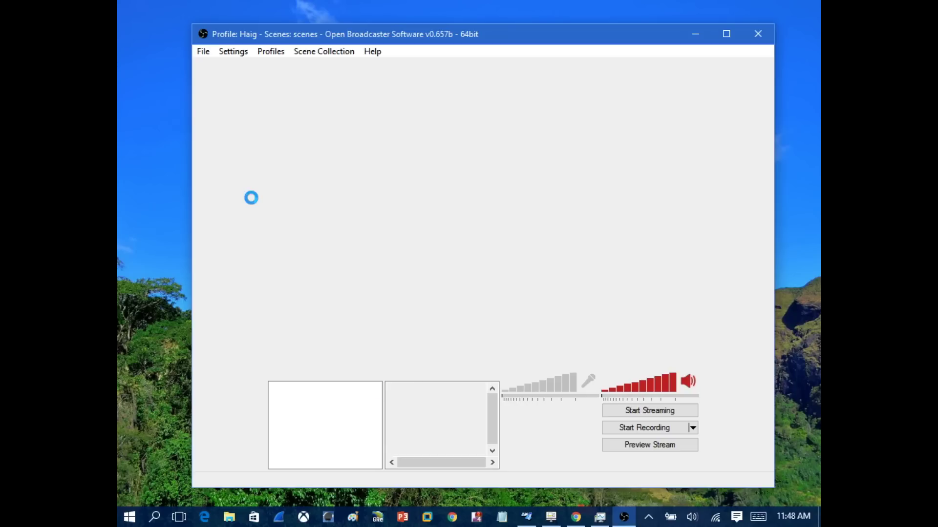
# - Add a Game Capture source named 'EM4' from the Sources menu
pyautogui.rightClick(411, 411)
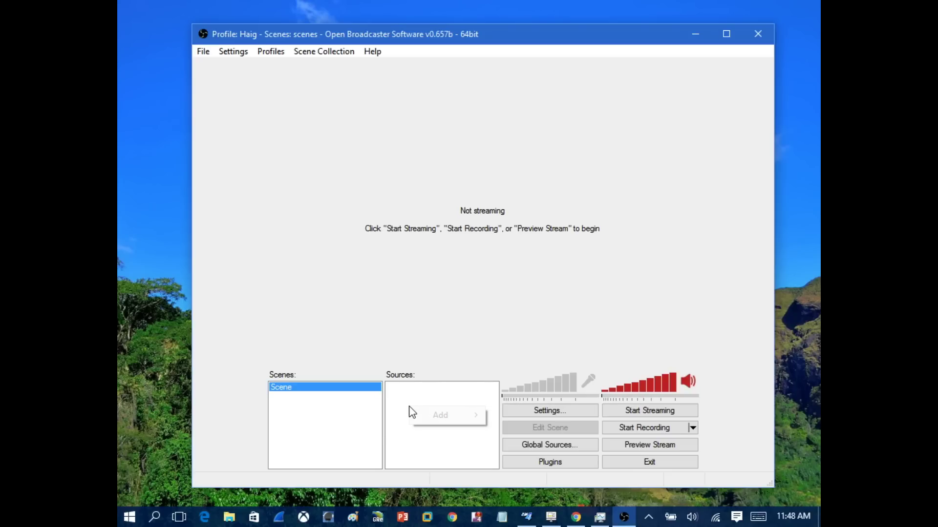
pyautogui.moveTo(442, 418)
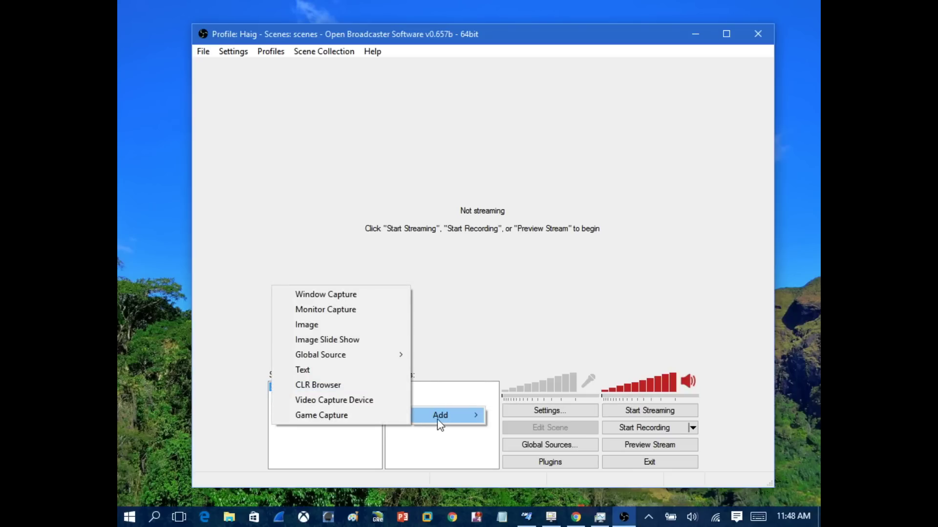
pyautogui.click(347, 417)
pyautogui.write('E')
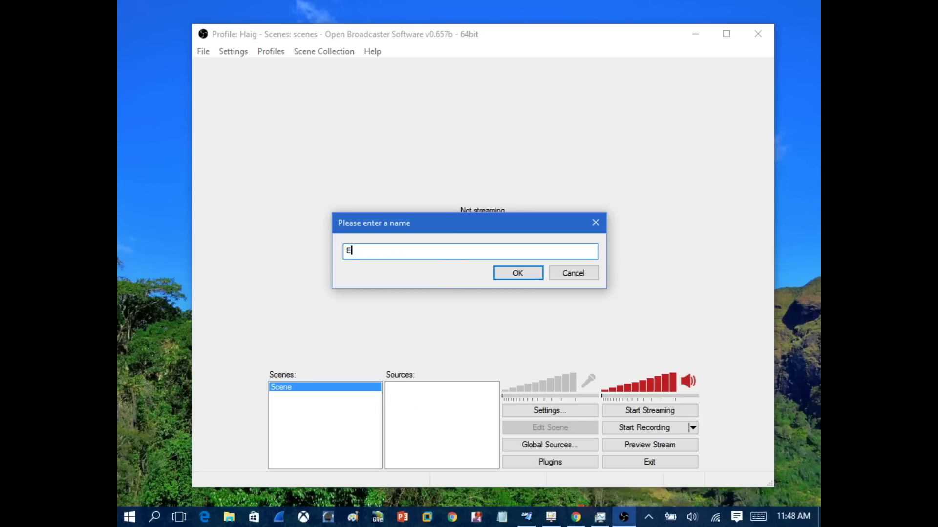
pyautogui.write('M4')
pyautogui.press('Return')
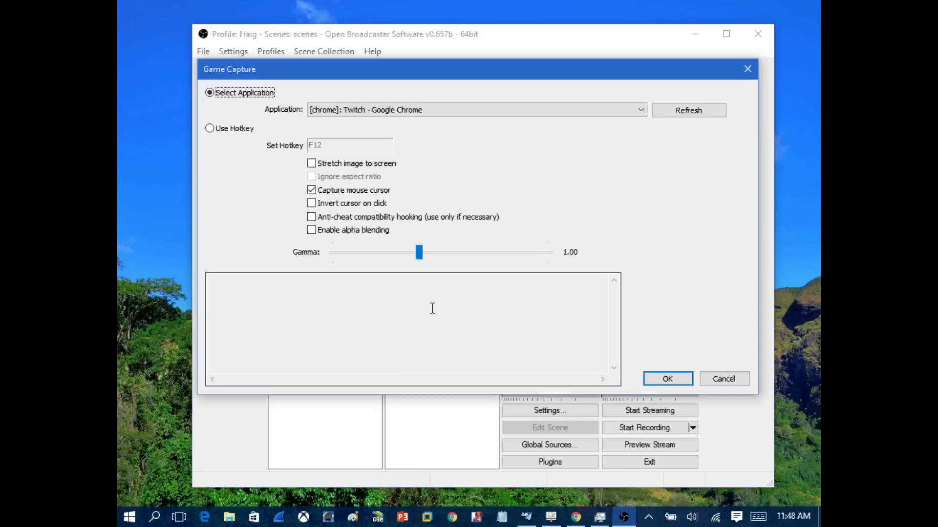
# - Set the EM4 capture application to Emergency 4, confirm, and start Preview Stream
pyautogui.click(339, 110)
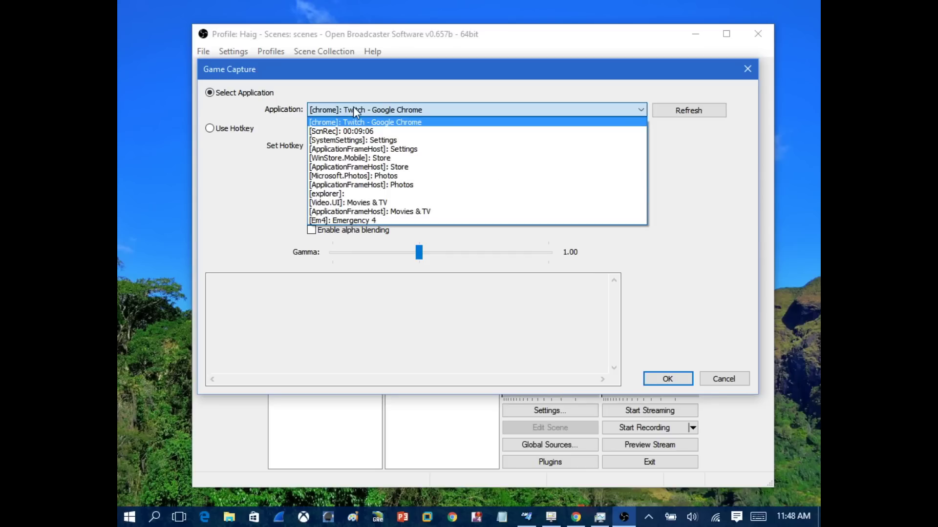
pyautogui.click(323, 220)
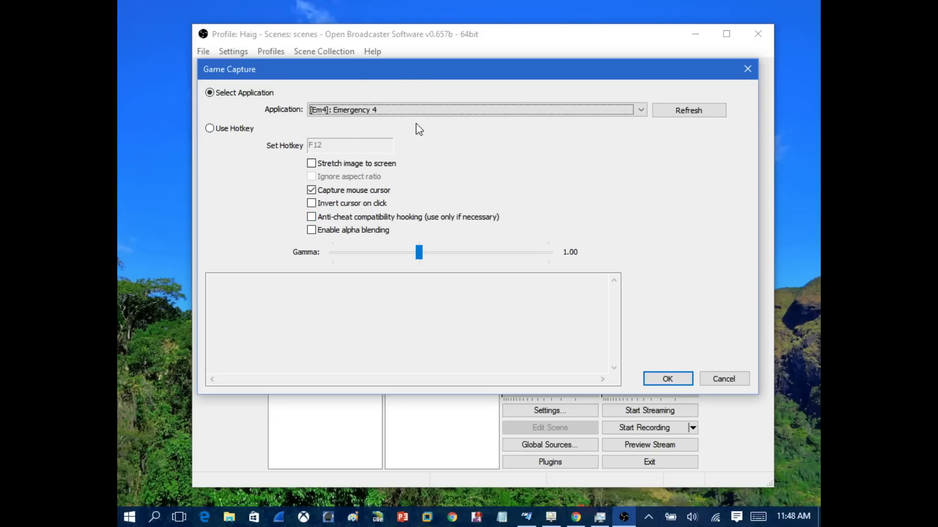
pyautogui.click(662, 381)
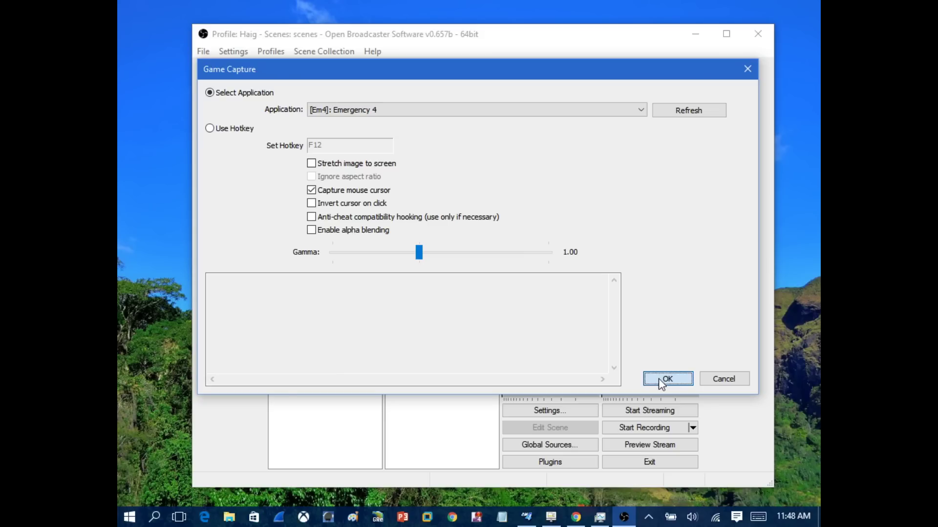
pyautogui.click(661, 381)
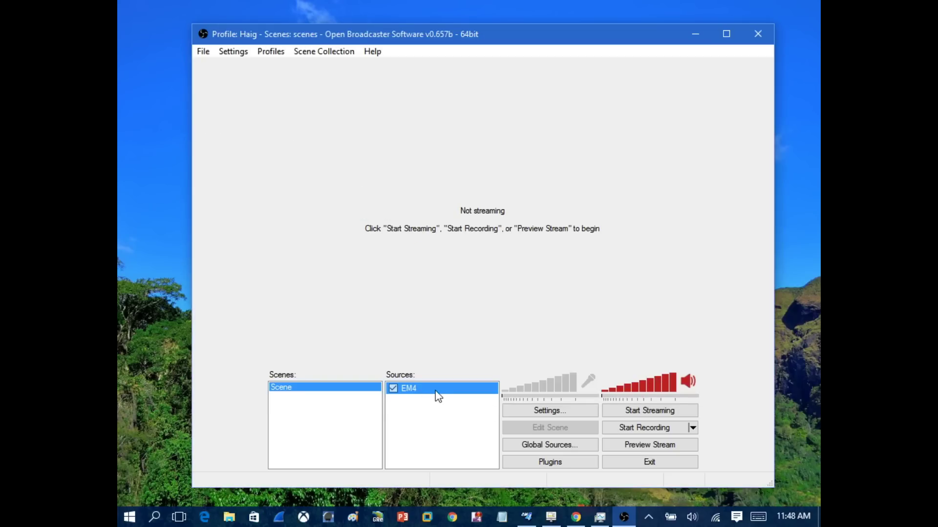
pyautogui.click(641, 445)
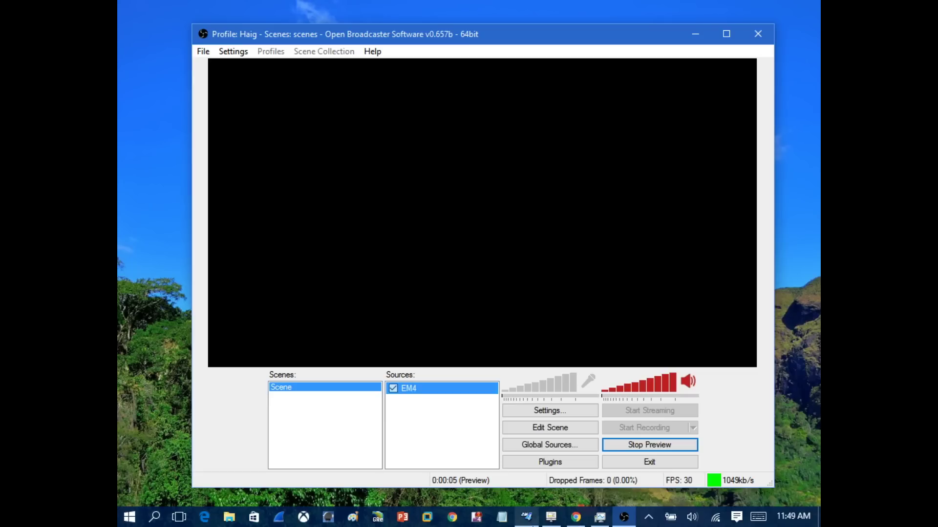
pyautogui.click(532, 524)
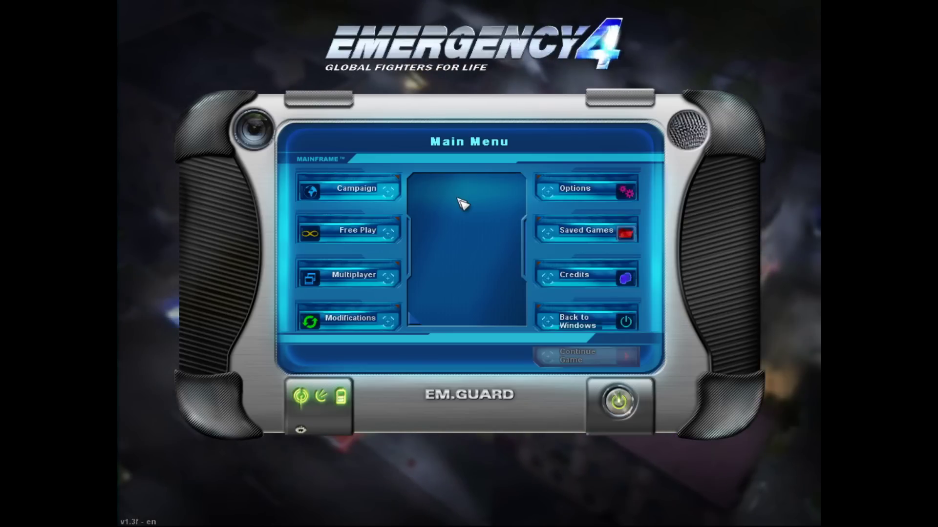
pyautogui.hotkey('alt', 'Tab')
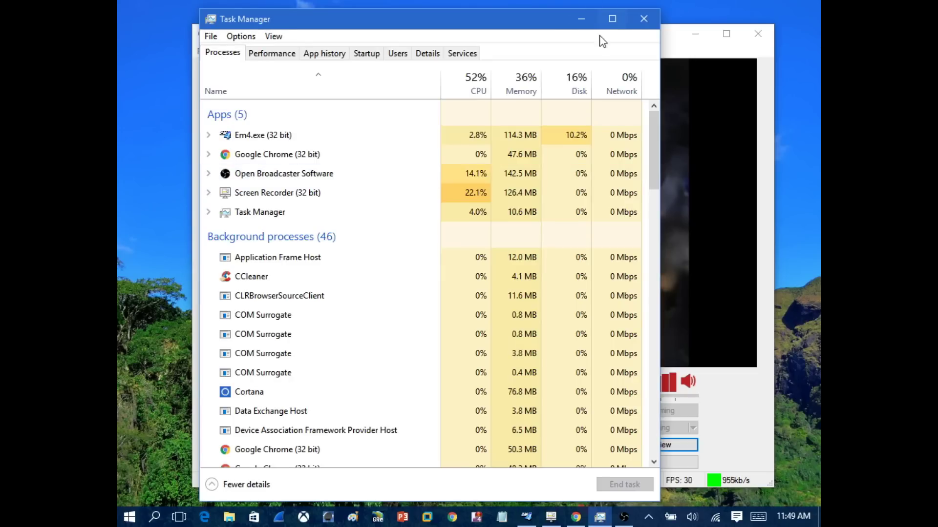
pyautogui.click(580, 21)
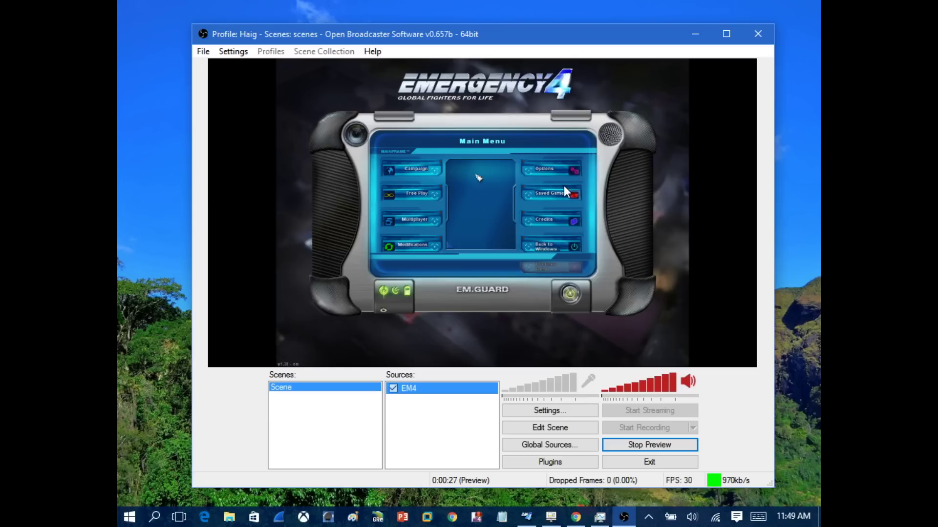
pyautogui.click(653, 444)
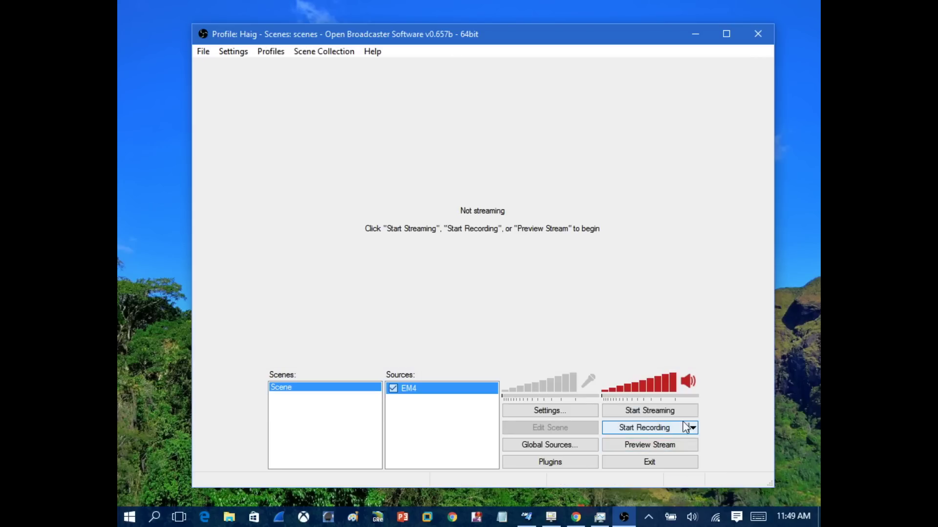
# - Start streaming live to Twitch, then Alt+Tab out of the game and bring Chrome forward
pyautogui.click(639, 411)
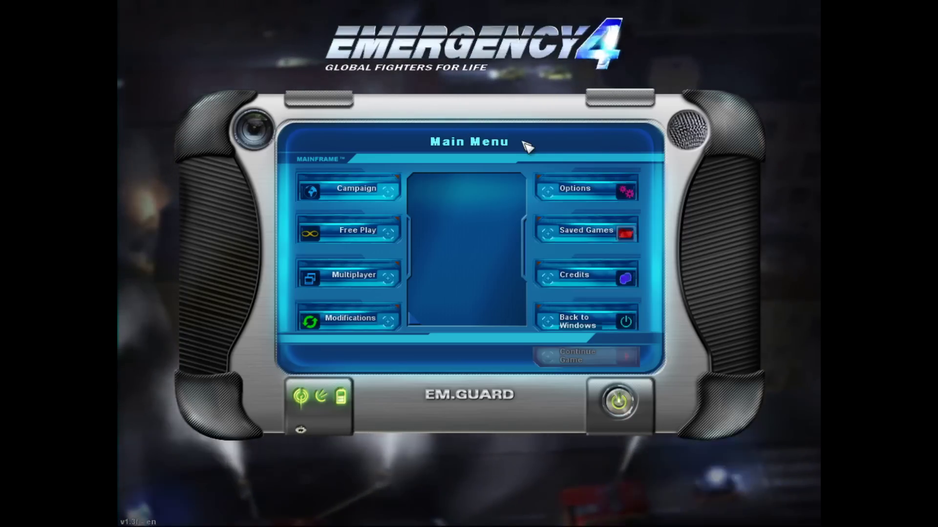
pyautogui.hotkey('alt', 'Tab')
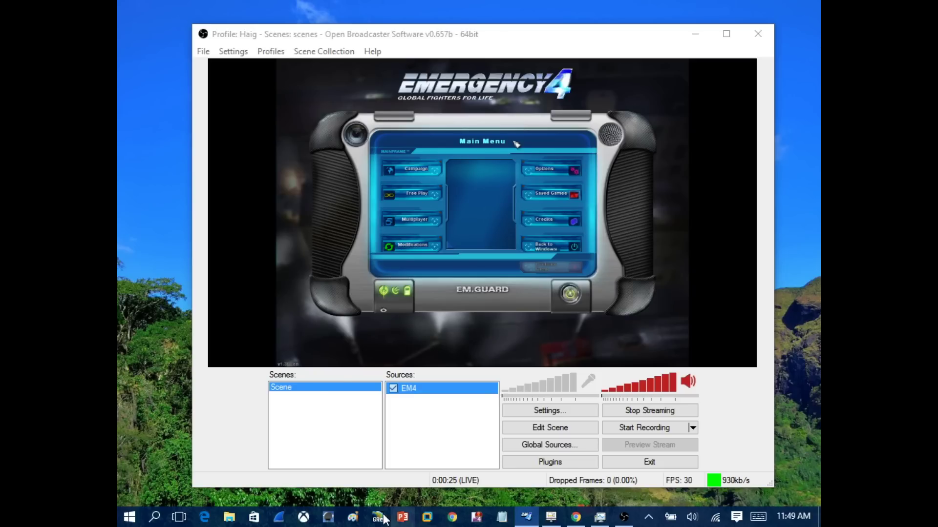
pyautogui.click(575, 518)
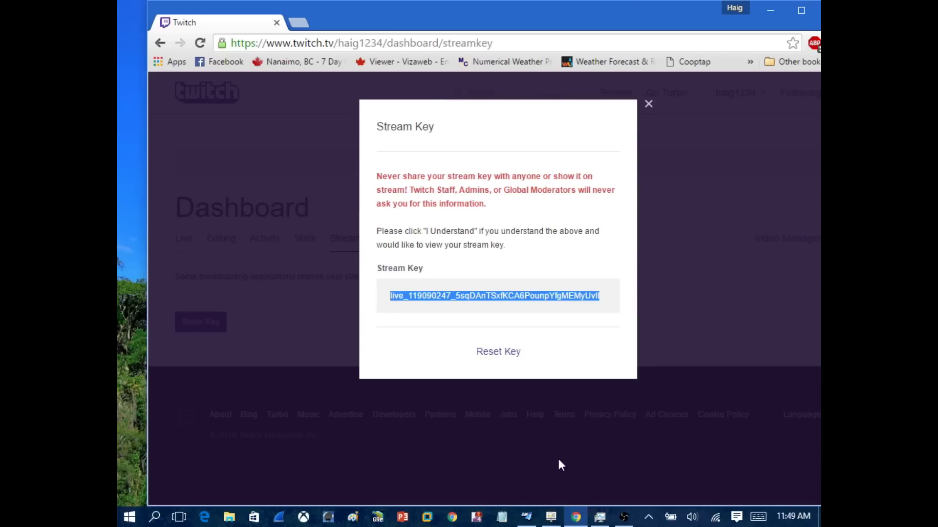
# - Dismiss the Stream Key notice and go to the Twitch profile page
pyautogui.click(647, 103)
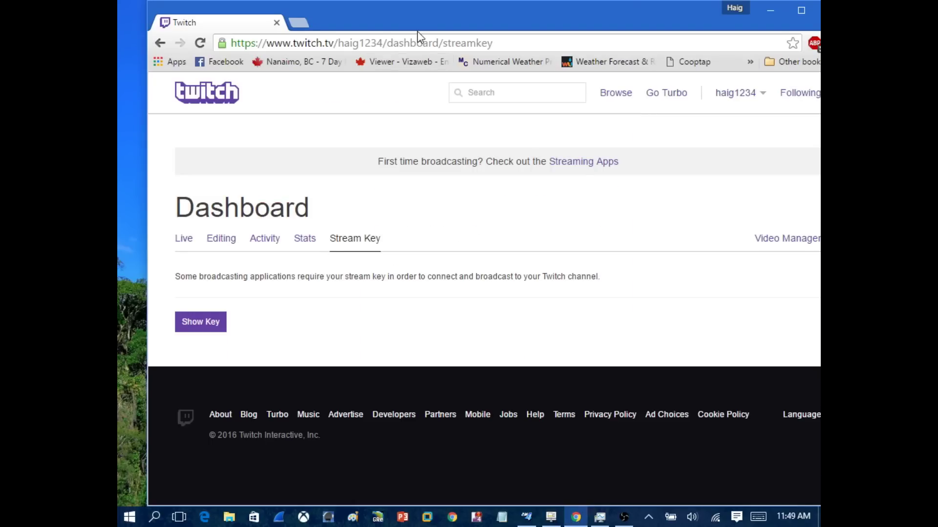
pyautogui.moveTo(417, 29); pyautogui.dragTo(387, 29)
pyautogui.click(392, 42)
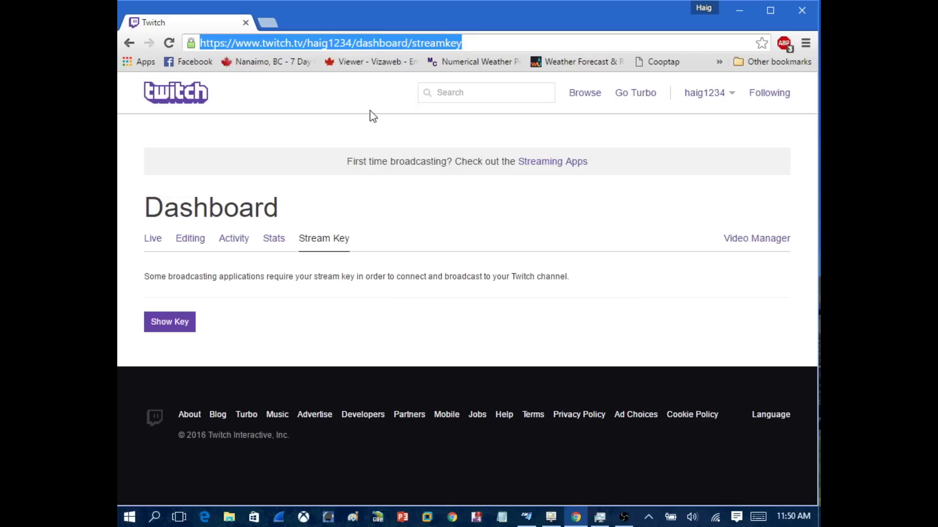
pyautogui.click(705, 93)
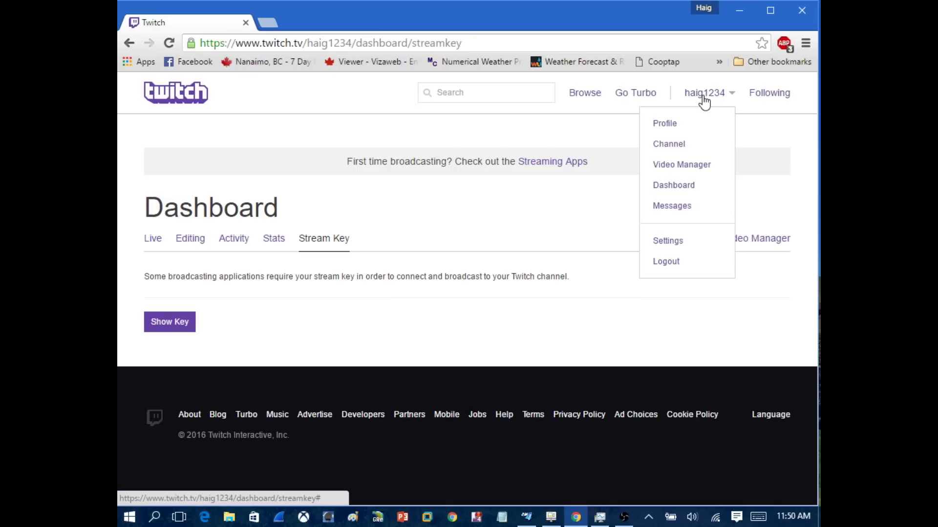
pyautogui.click(669, 126)
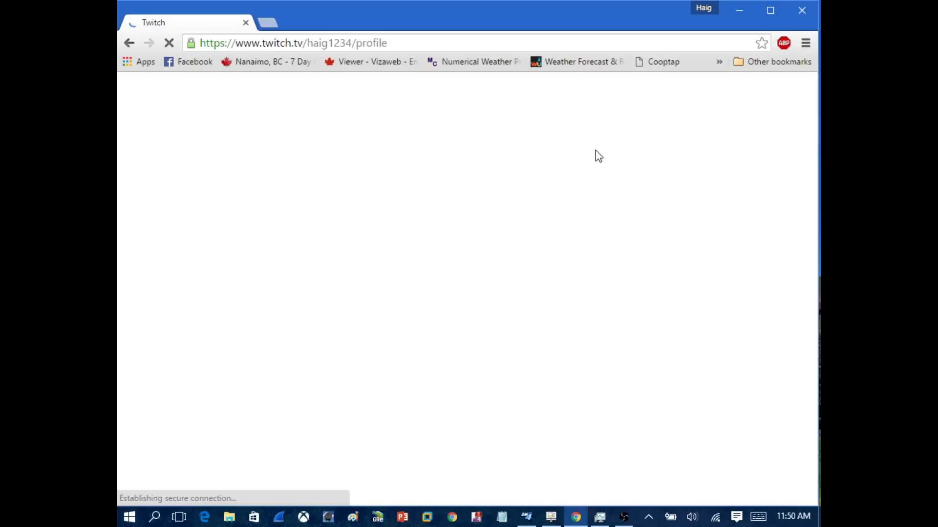
# - Enter 'twich' in the address bar, open the channel's broadcast page, then return to Emergency 4
pyautogui.click(718, 67)
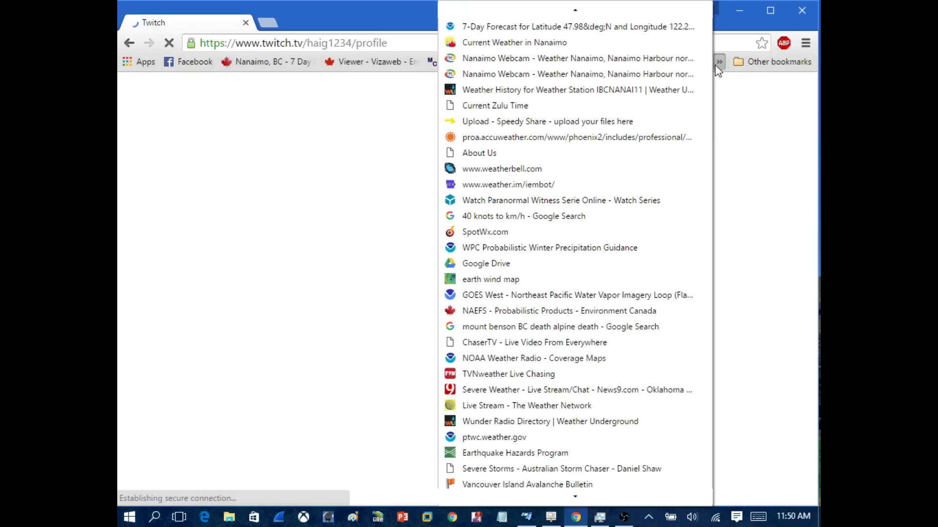
pyautogui.click(718, 68)
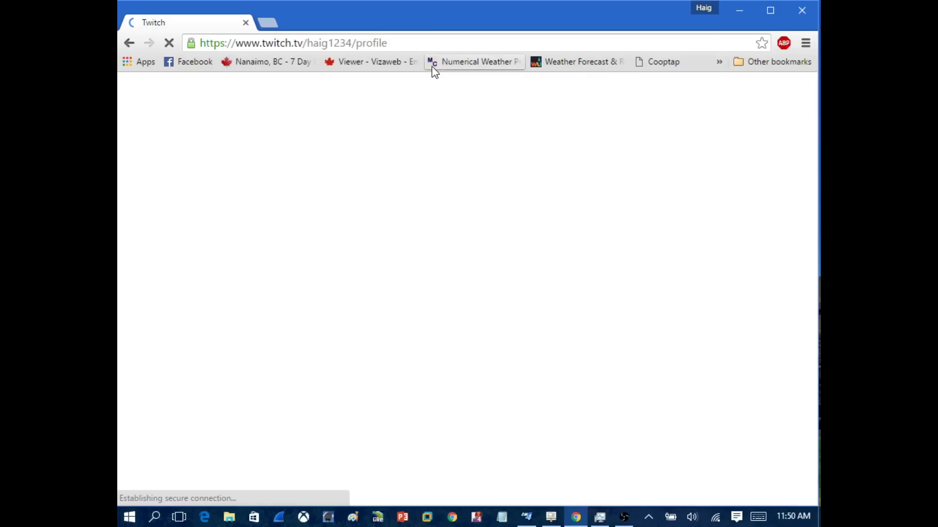
pyautogui.click(407, 38)
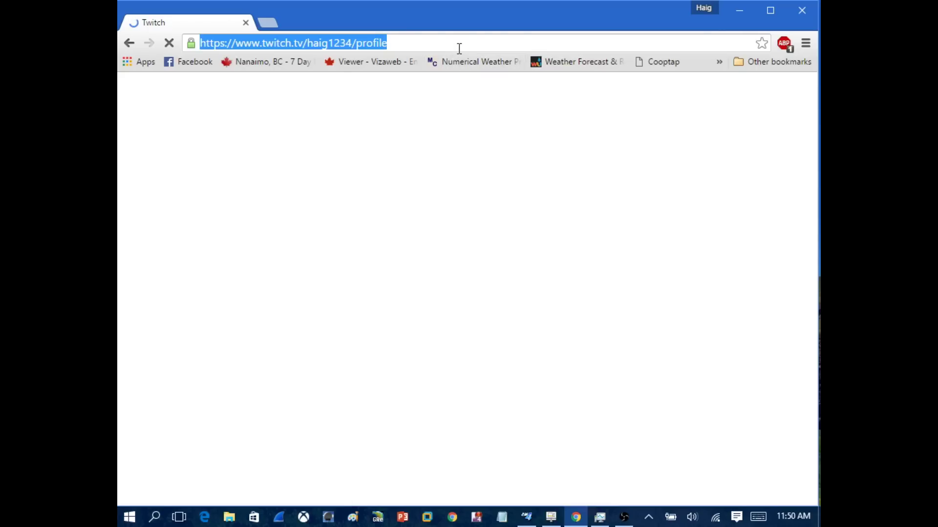
pyautogui.write('twich')
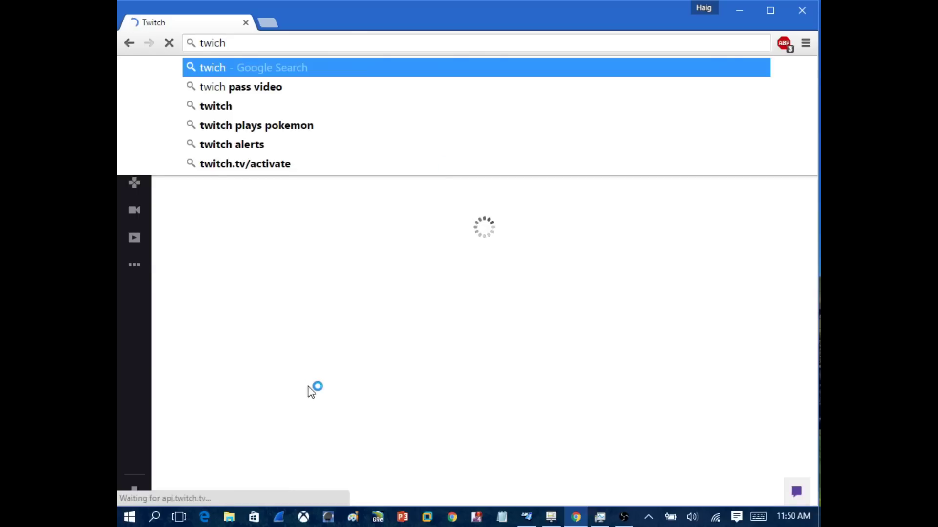
pyautogui.click(314, 389)
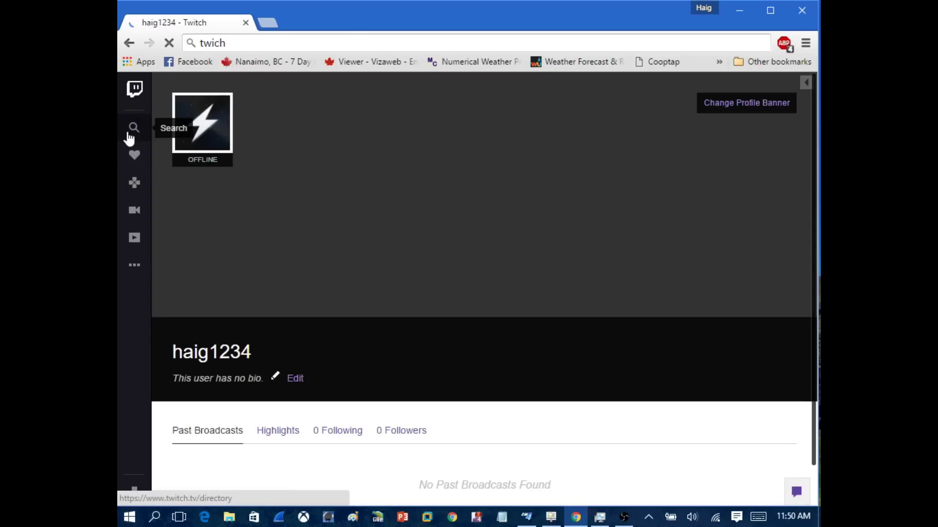
pyautogui.click(201, 147)
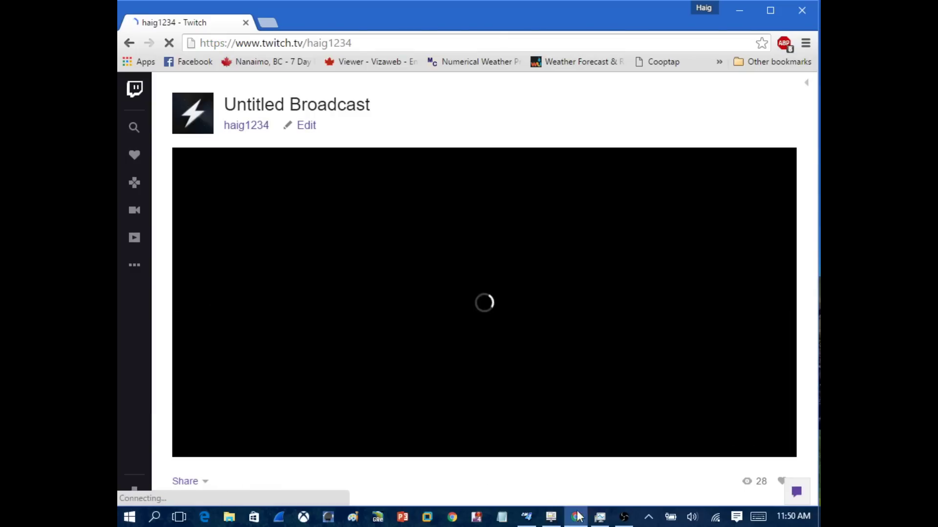
pyautogui.click(535, 522)
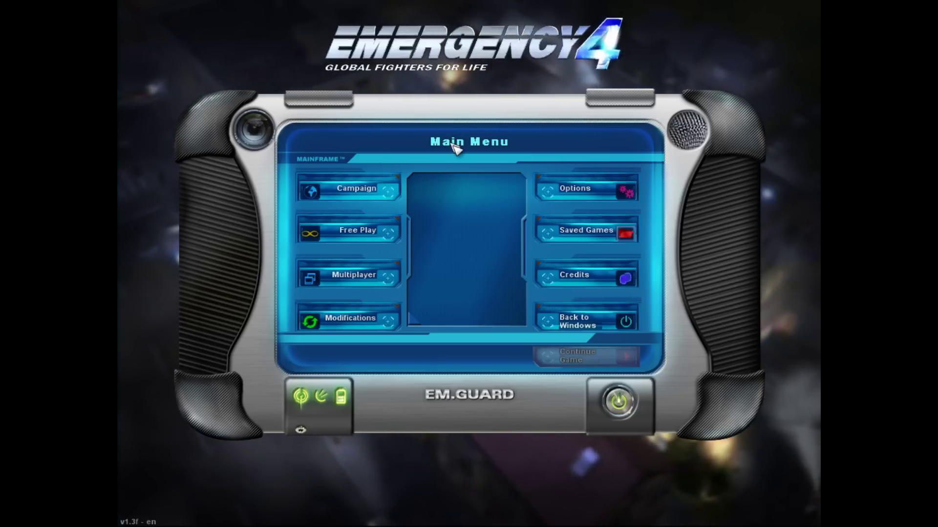
# - Leave full-screen Emergency 4 and confirm the Twitch player shows its main menu live
pyautogui.hotkey('ctrl', 'shift', 'Escape')
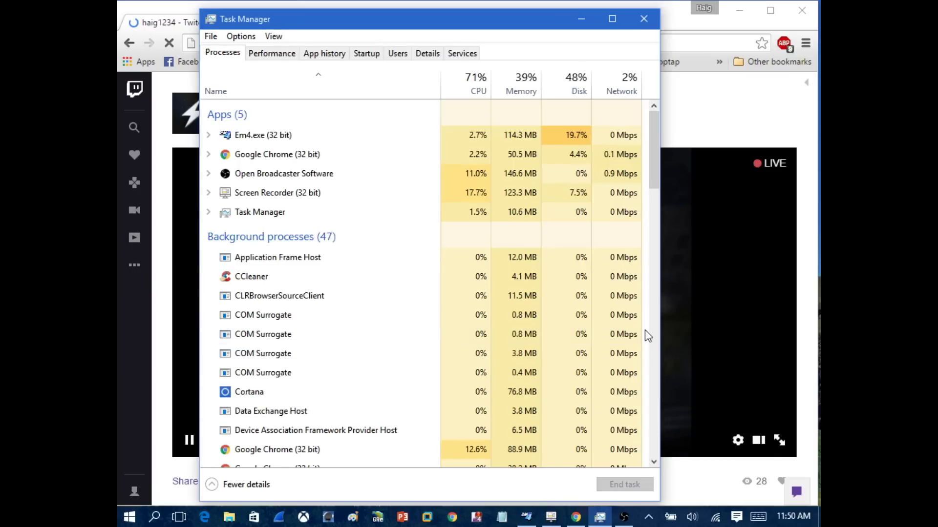
pyautogui.click(580, 20)
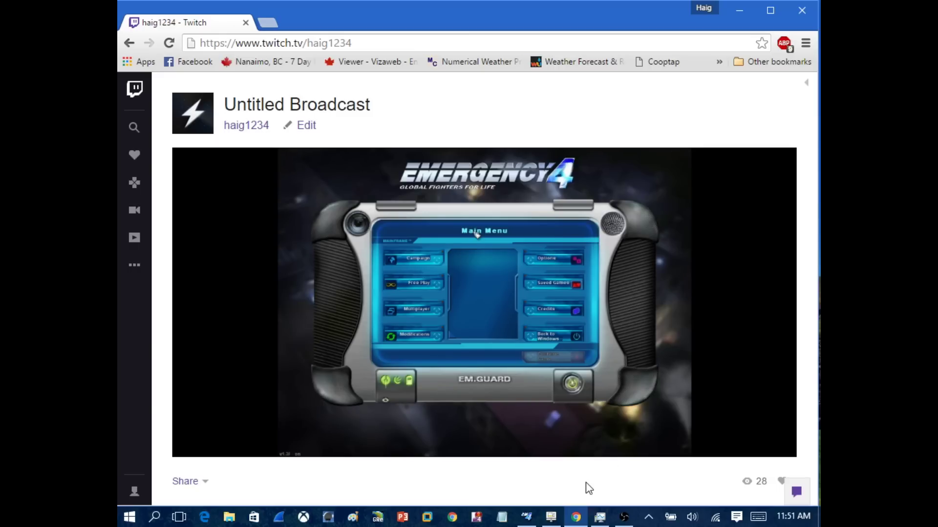
pyautogui.moveTo(505, 342)
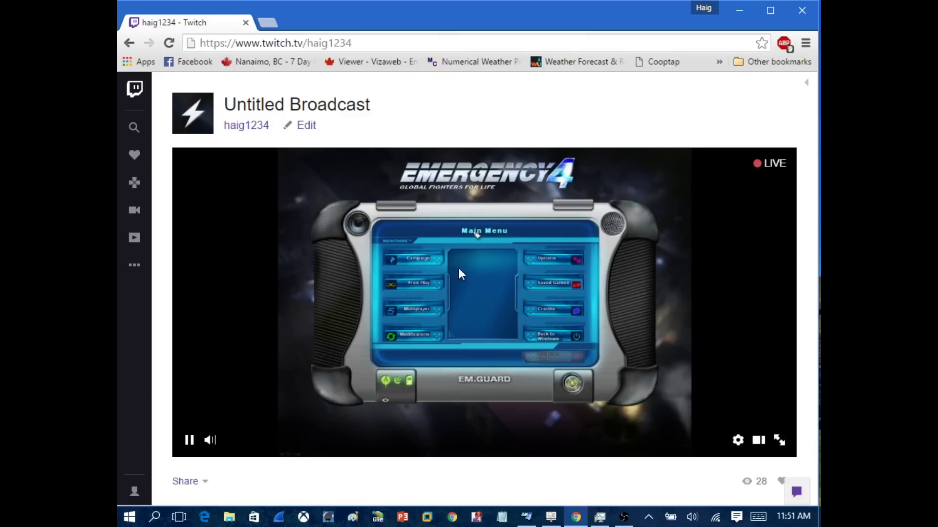